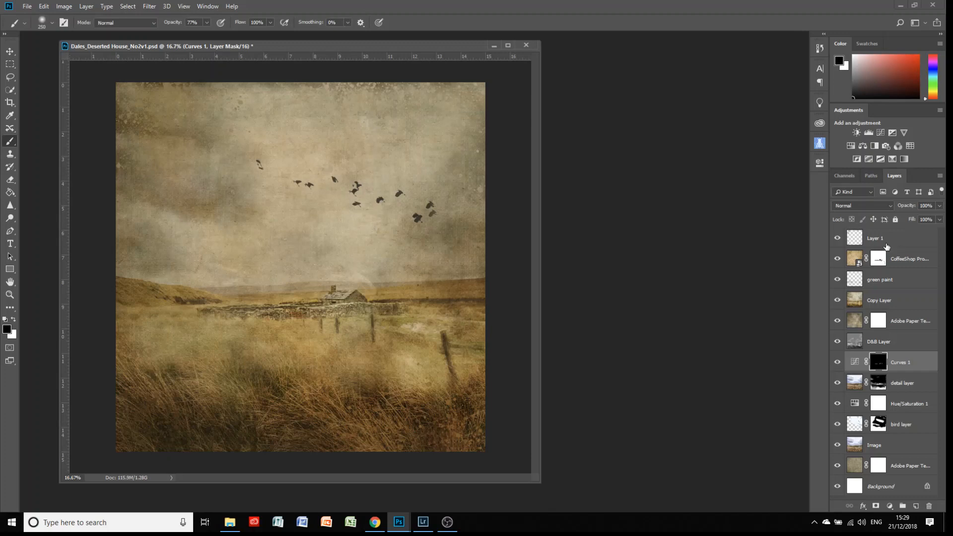
Hide Layer 1, the CoffeeShop overlay, green paint, Copy Layer, upper paper texture and D&B Layer.
{"action": "left_click", "coordinate": [837, 238]}
{"action": "left_click", "coordinate": [837, 259]}
{"action": "left_click", "coordinate": [837, 279]}
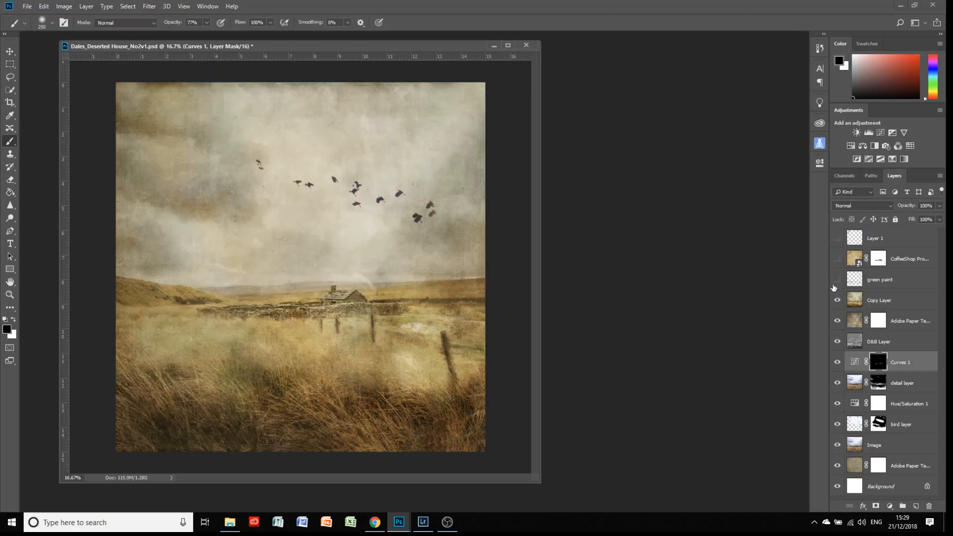
{"action": "left_click", "coordinate": [837, 300]}
{"action": "left_click", "coordinate": [837, 321]}
{"action": "left_click", "coordinate": [838, 341]}
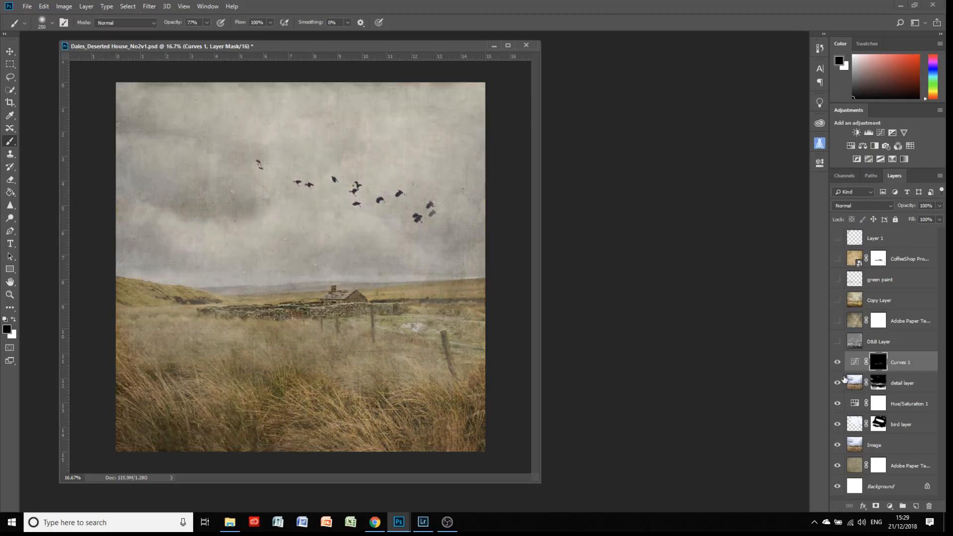
Hide Curves 1, detail, Hue/Saturation 1, bird, Image and lower paper texture layers, then select Background.
{"action": "left_click", "coordinate": [837, 362]}
{"action": "left_click", "coordinate": [837, 382]}
{"action": "left_click", "coordinate": [838, 403]}
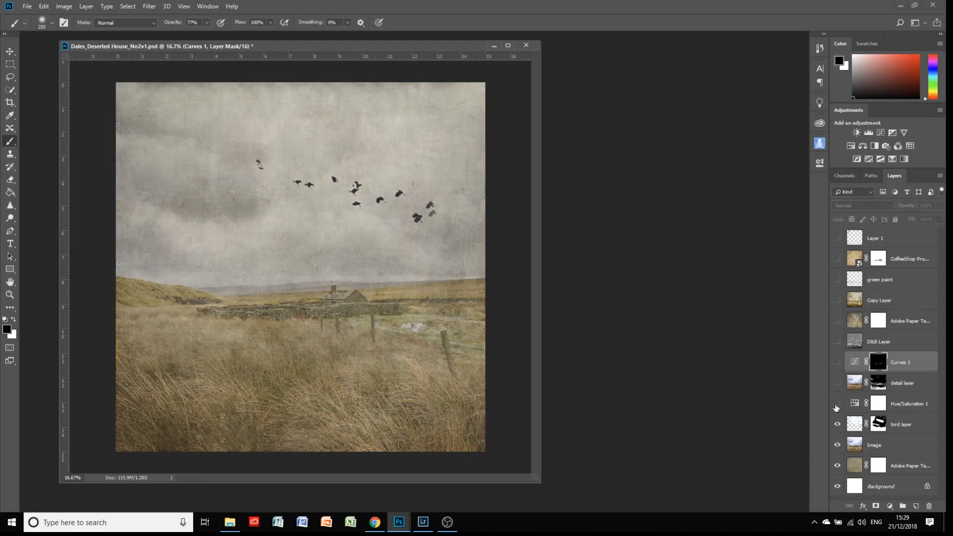
{"action": "left_click", "coordinate": [837, 425]}
{"action": "left_click", "coordinate": [837, 444]}
{"action": "left_click", "coordinate": [837, 465]}
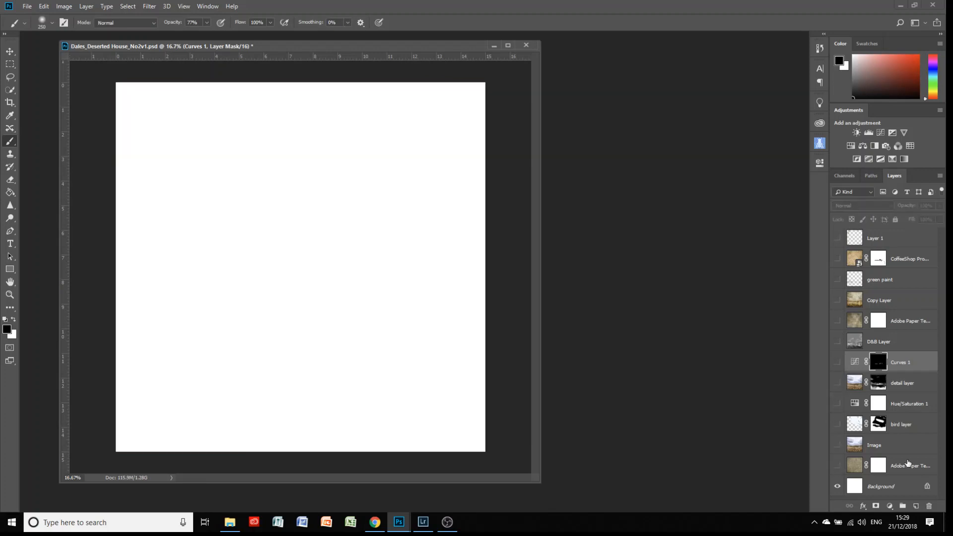
{"action": "left_click", "coordinate": [888, 486]}
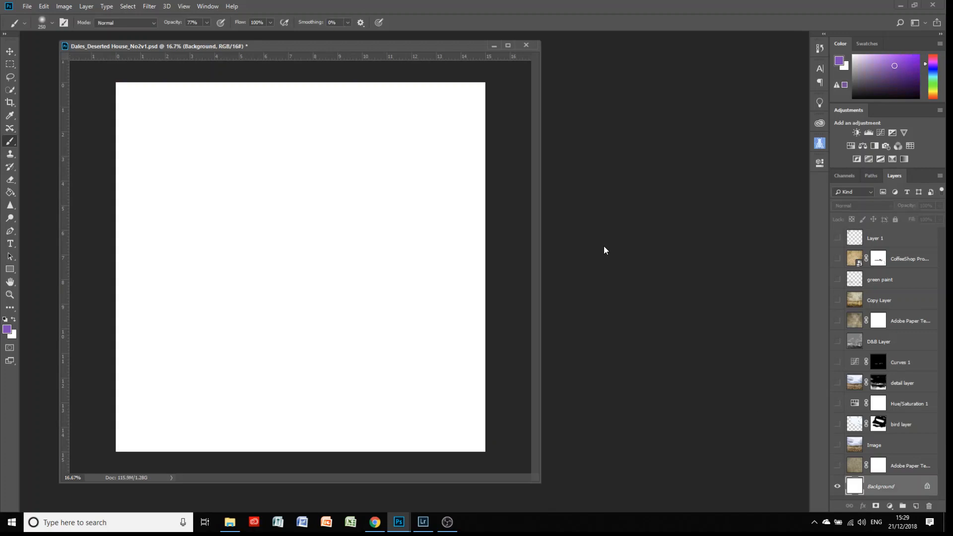
Show the lower paper texture and landscape Image layers, keep the bird flock hidden, and select Image.
{"action": "left_click", "coordinate": [898, 468]}
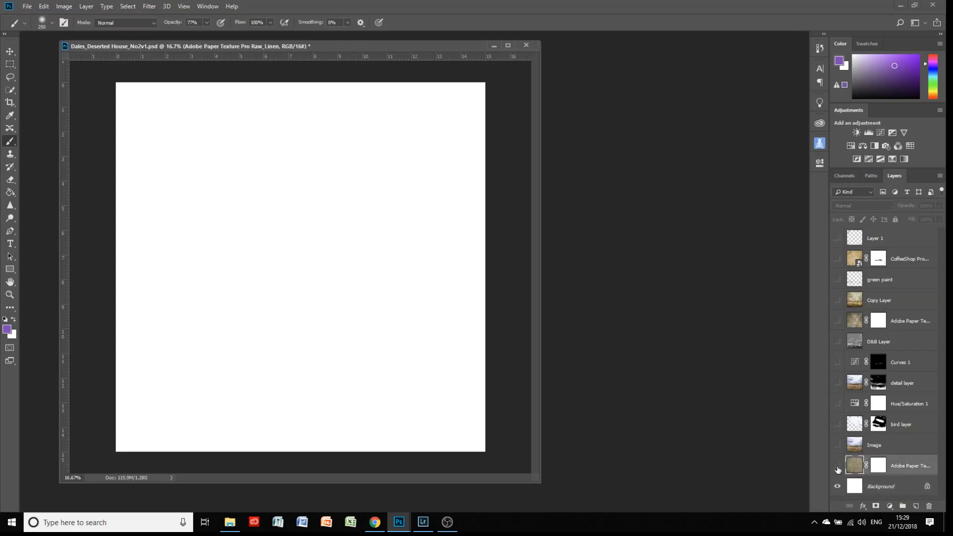
{"action": "left_click", "coordinate": [837, 467]}
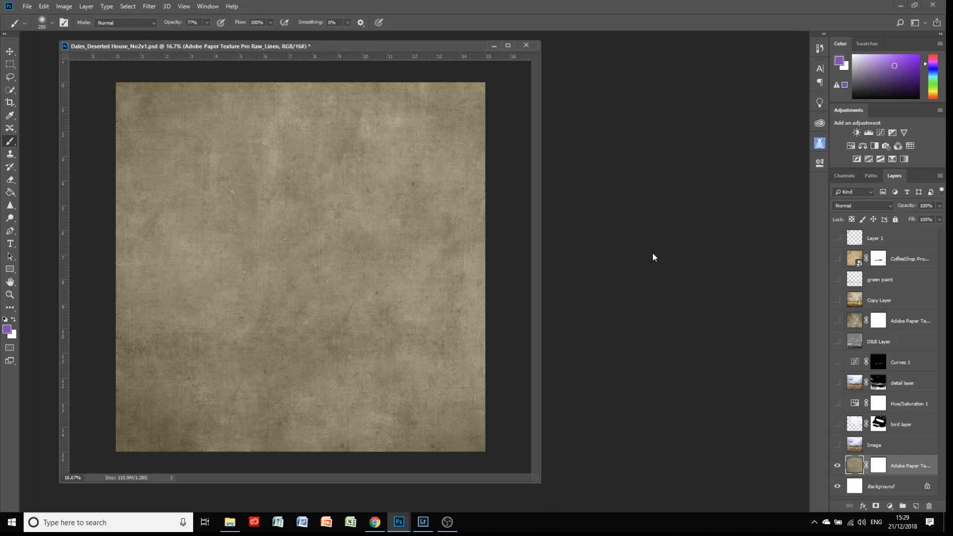
{"action": "left_click", "coordinate": [837, 444]}
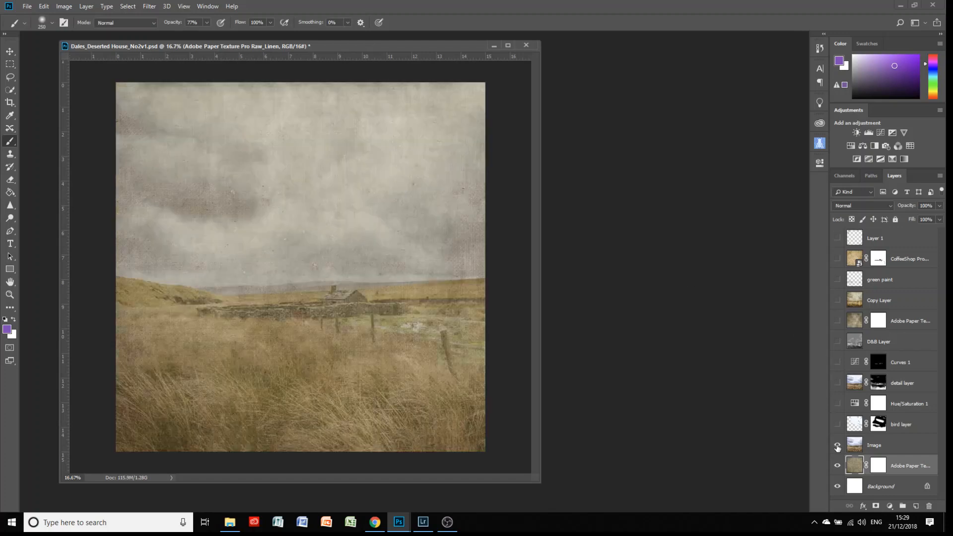
{"action": "left_click", "coordinate": [837, 424]}
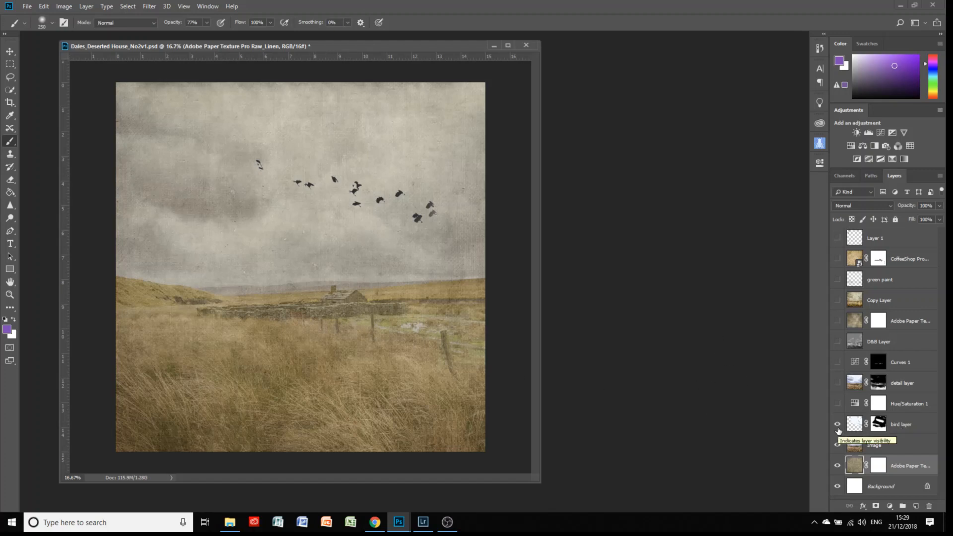
{"action": "left_click", "coordinate": [839, 426]}
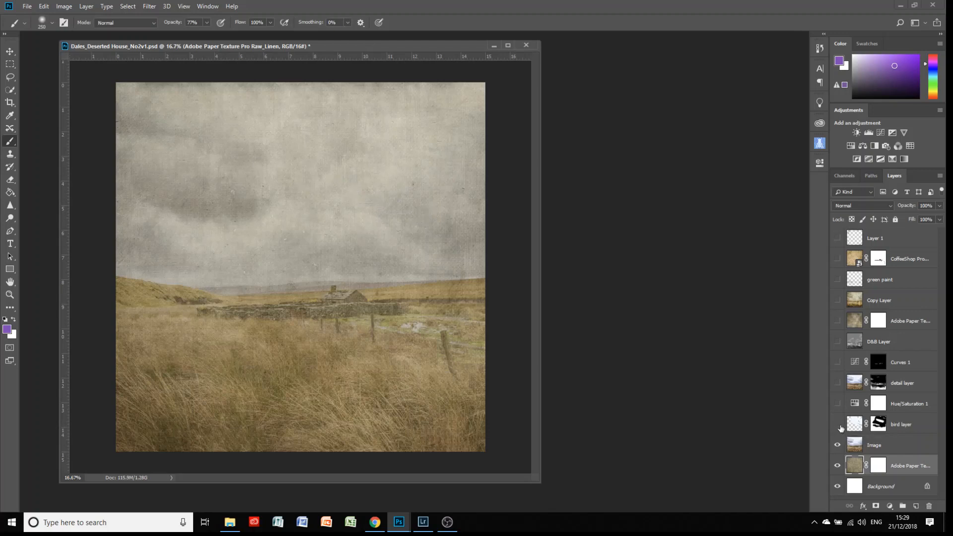
{"action": "left_click", "coordinate": [874, 446]}
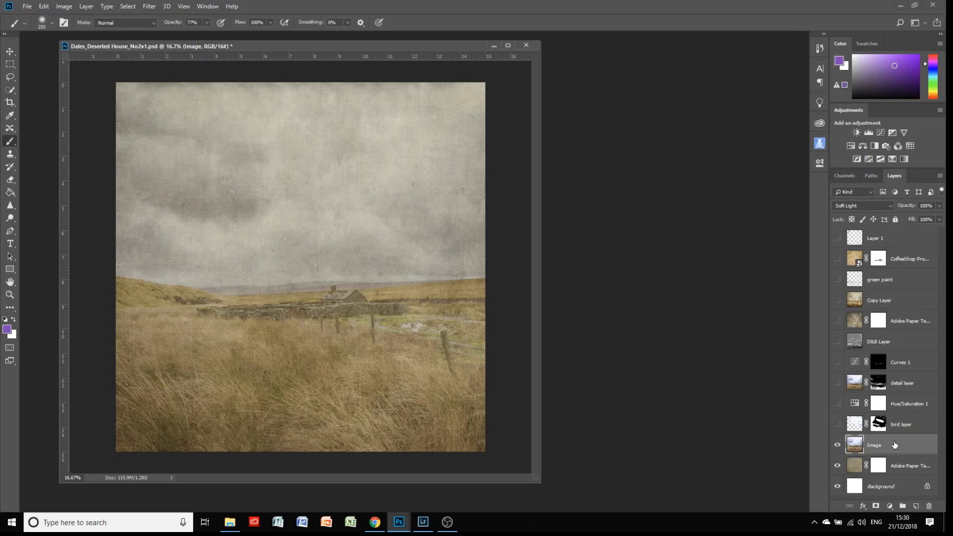
Show the bird layer and hide the Image and paper texture layers, leaving birds over white.
{"action": "left_click", "coordinate": [838, 425]}
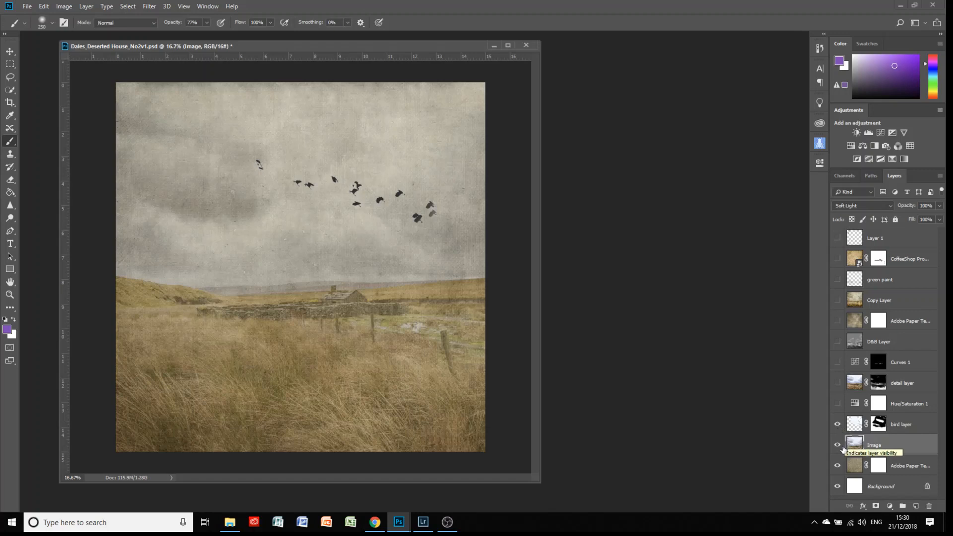
{"action": "left_click", "coordinate": [837, 445]}
{"action": "left_click", "coordinate": [837, 466]}
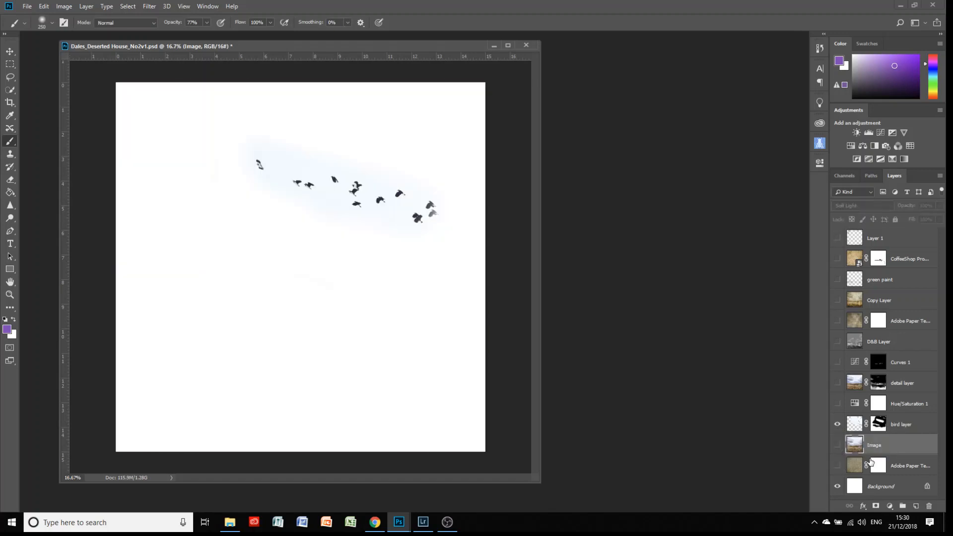
Reset default colours, disable and re-enable the bird layer's mask, then show the Image layer again.
{"action": "left_click", "coordinate": [878, 425]}
{"action": "key", "text": "d"}
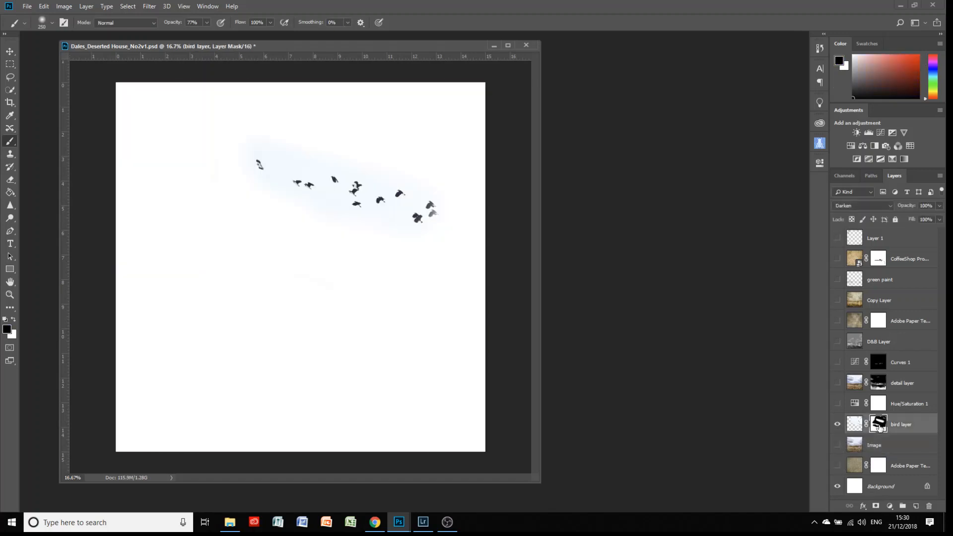
{"action": "right_click", "coordinate": [878, 426]}
{"action": "left_click", "coordinate": [873, 342]}
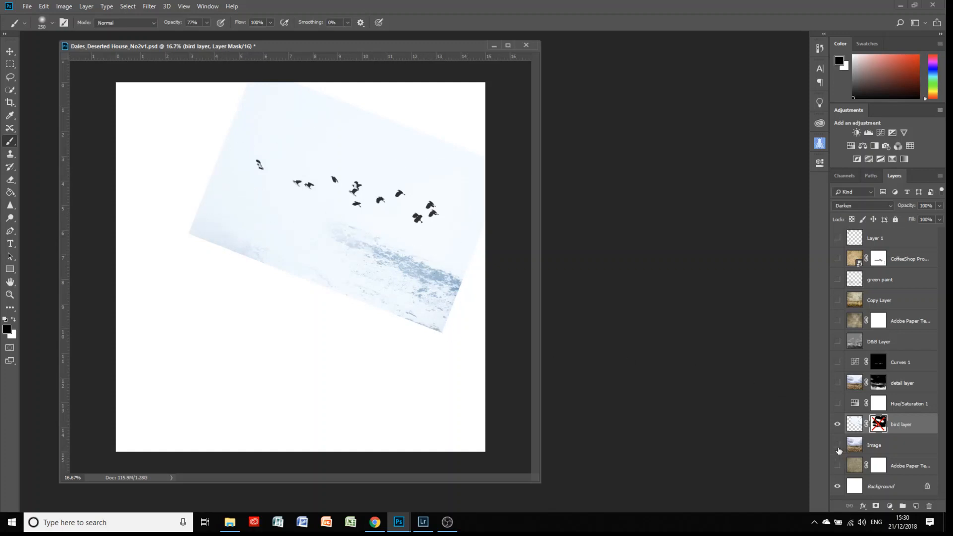
{"action": "left_click", "coordinate": [879, 424], "text": "shift"}
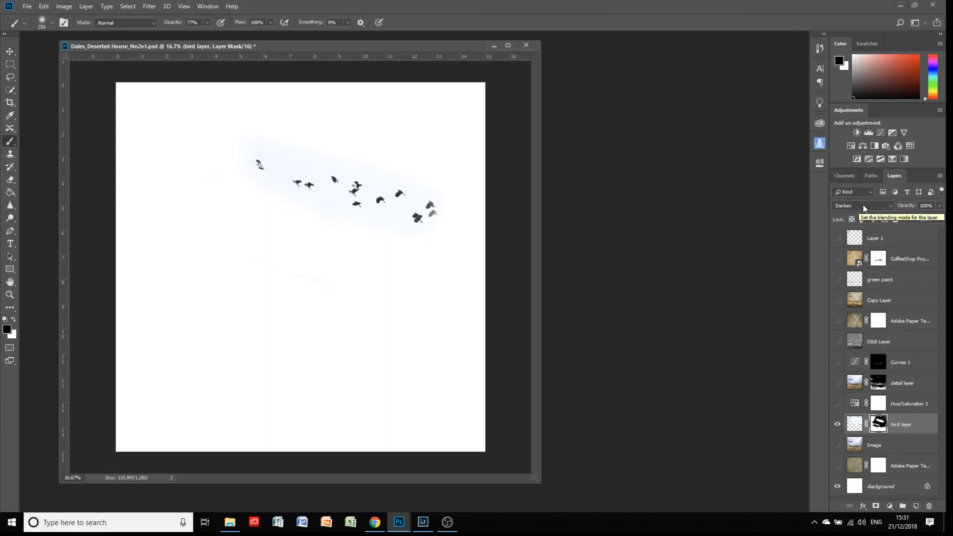
{"action": "left_click", "coordinate": [838, 445]}
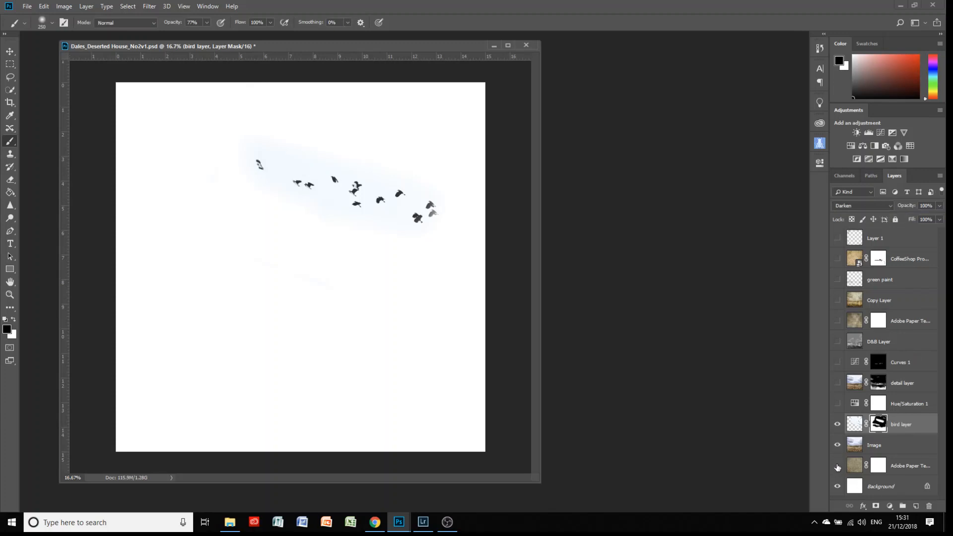
Show the paper texture and set the bird layer to Darken after trying Normal and Dissolve.
{"action": "left_click", "coordinate": [838, 466]}
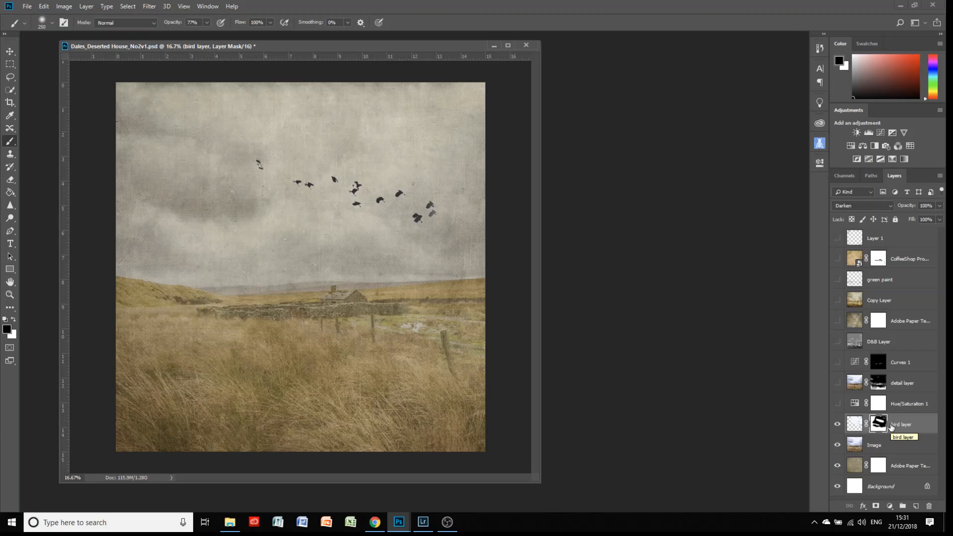
{"action": "left_click", "coordinate": [849, 202]}
{"action": "left_click", "coordinate": [844, 214]}
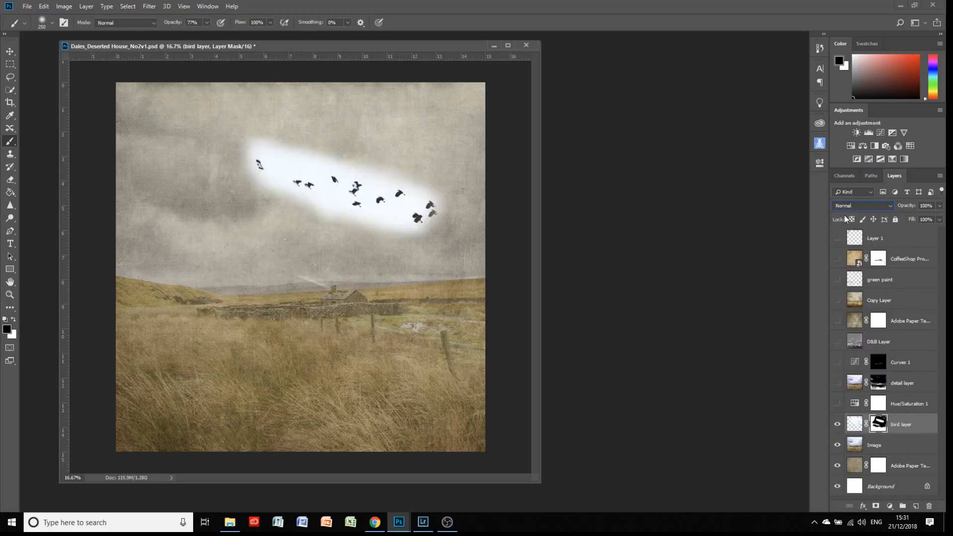
{"action": "left_click", "coordinate": [844, 206]}
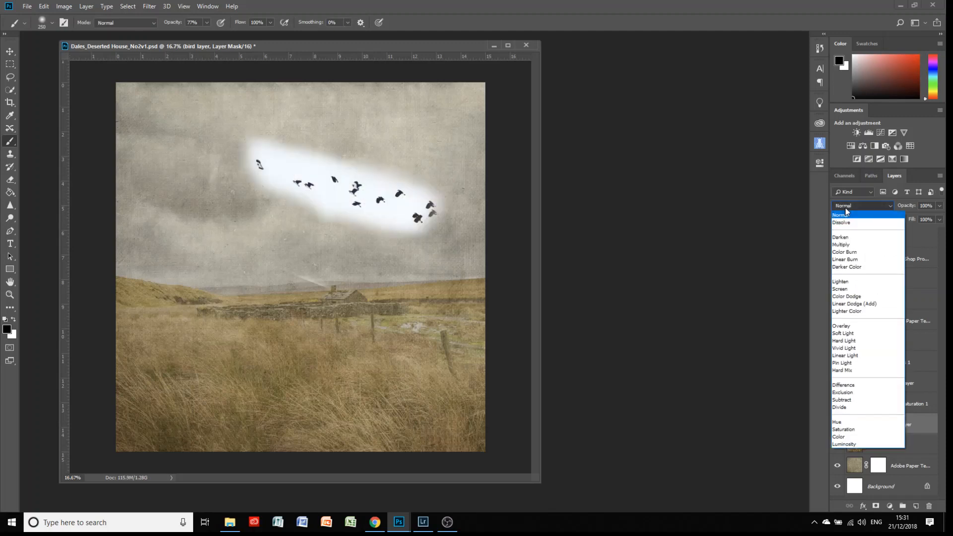
{"action": "key", "text": "Down"}
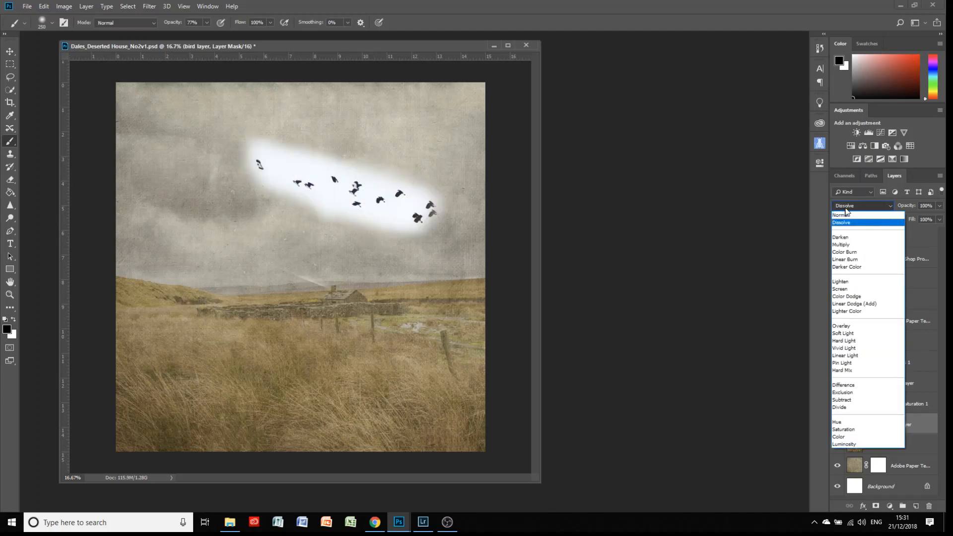
{"action": "key", "text": "Down"}
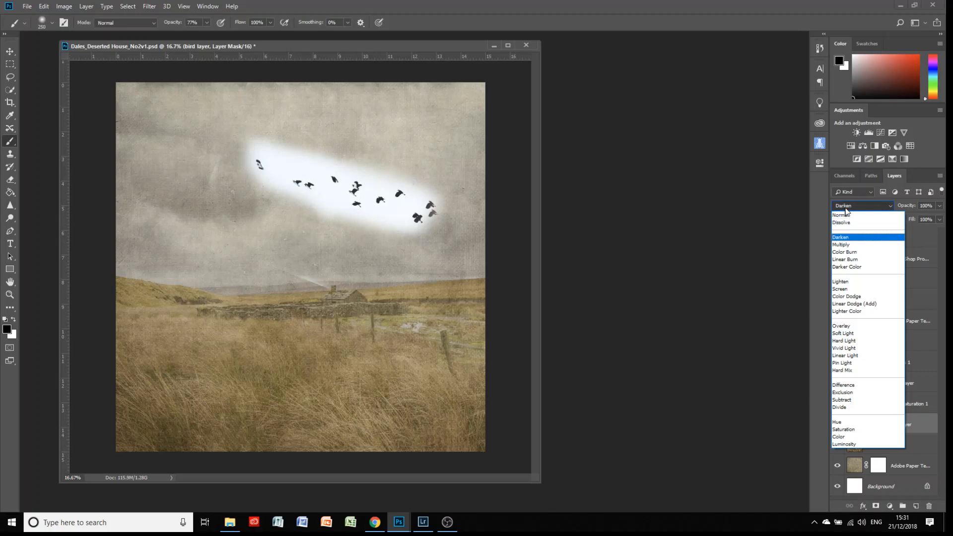
{"action": "key", "text": "Return"}
Compare Multiply, Color Burn and Normal blend modes on the bird layer.
{"action": "left_click", "coordinate": [848, 207]}
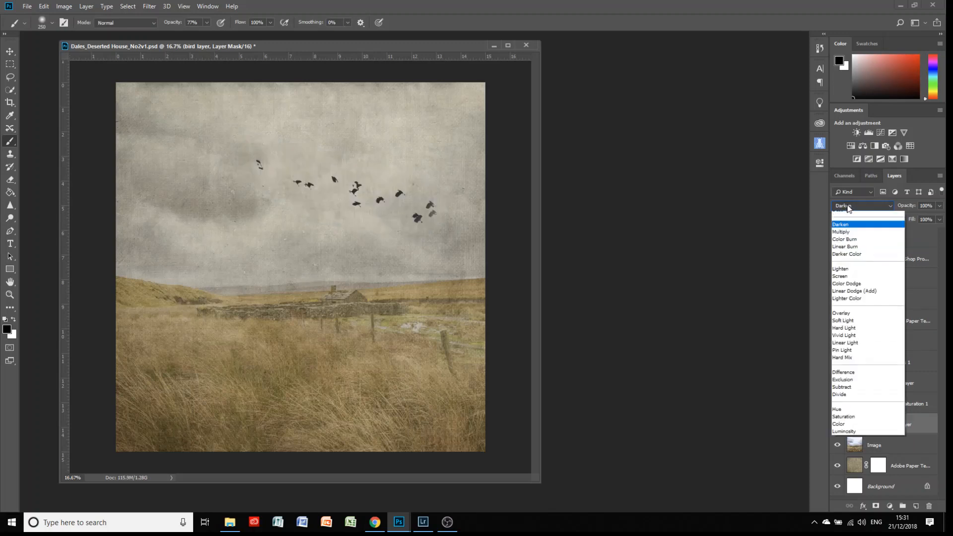
{"action": "key", "text": "Down"}
{"action": "key", "text": "Down"}
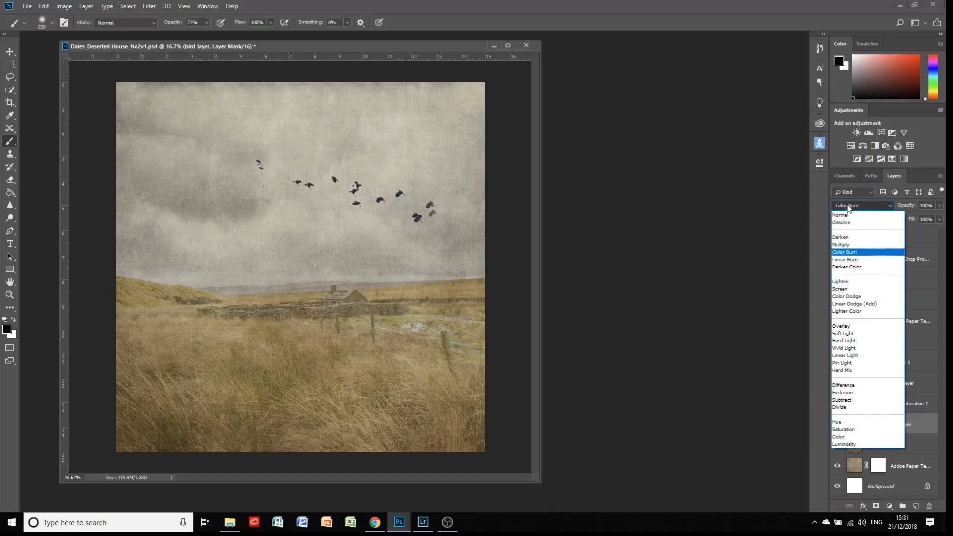
{"action": "key", "text": "Up"}
{"action": "key", "text": "Return"}
{"action": "left_click", "coordinate": [846, 204]}
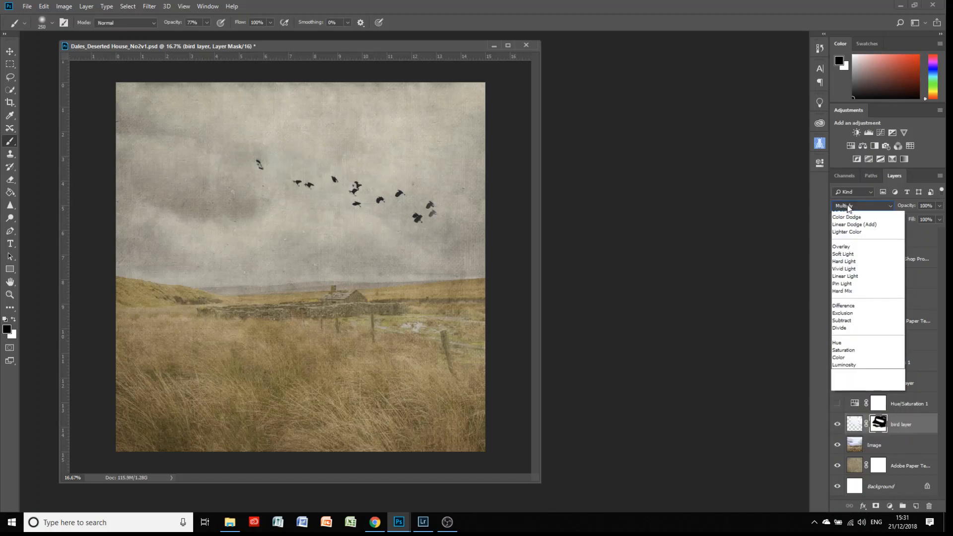
{"action": "left_click", "coordinate": [840, 215]}
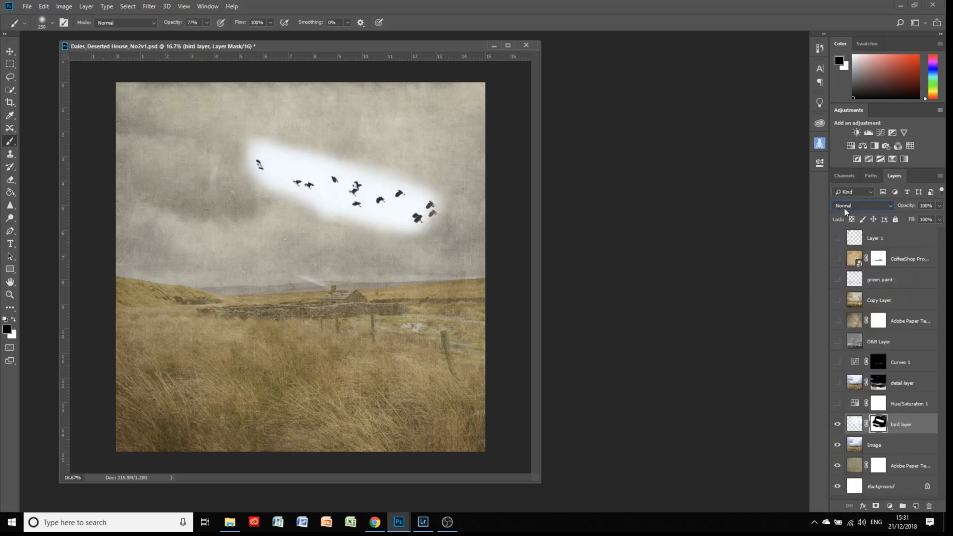
Cycle the birds through Darken, Multiply and Color Burn blending, then hide the bird layer.
{"action": "left_click", "coordinate": [844, 209]}
{"action": "left_click", "coordinate": [844, 207]}
{"action": "key", "text": "Down"}
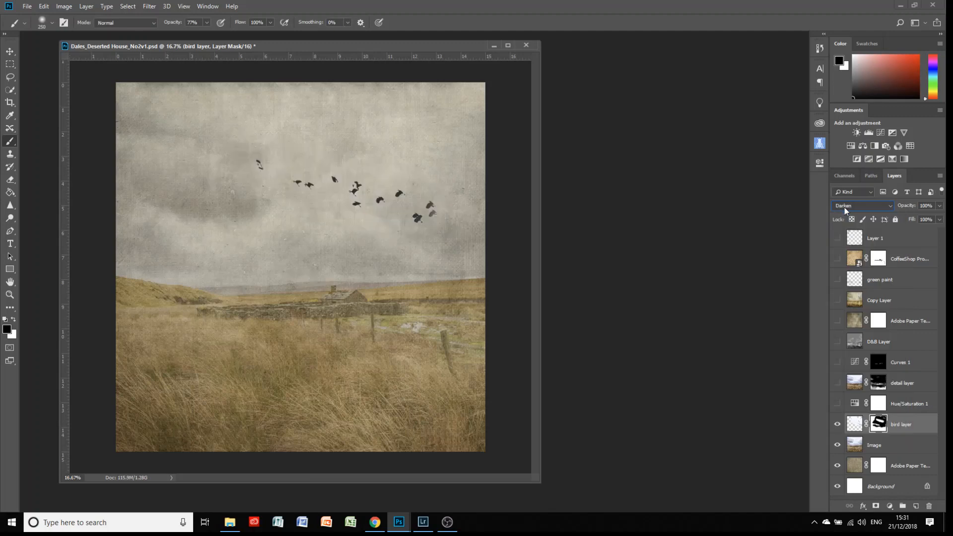
{"action": "key", "text": "Down"}
{"action": "key", "text": "Down"}
{"action": "key", "text": "Down"}
{"action": "key", "text": "Down"}
{"action": "key", "text": "Up"}
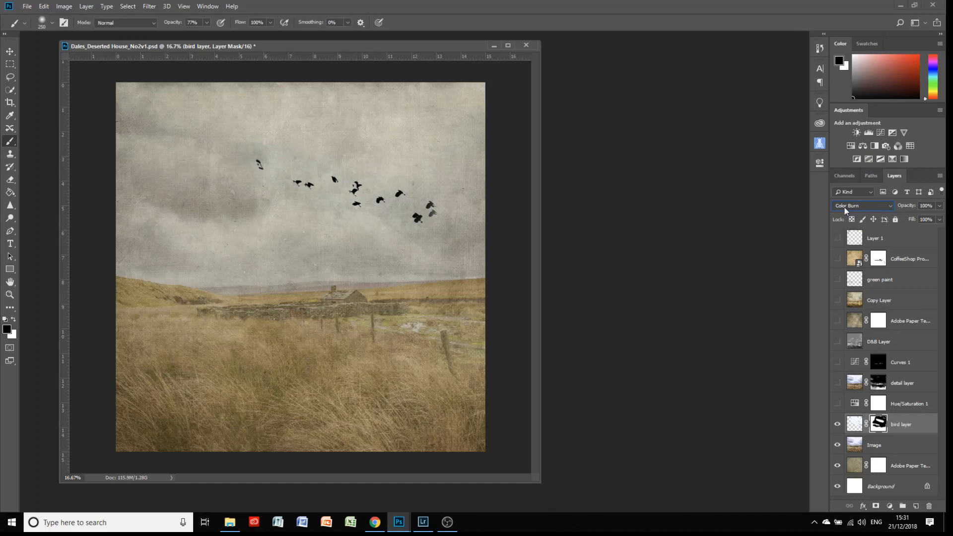
{"action": "key", "text": "Up"}
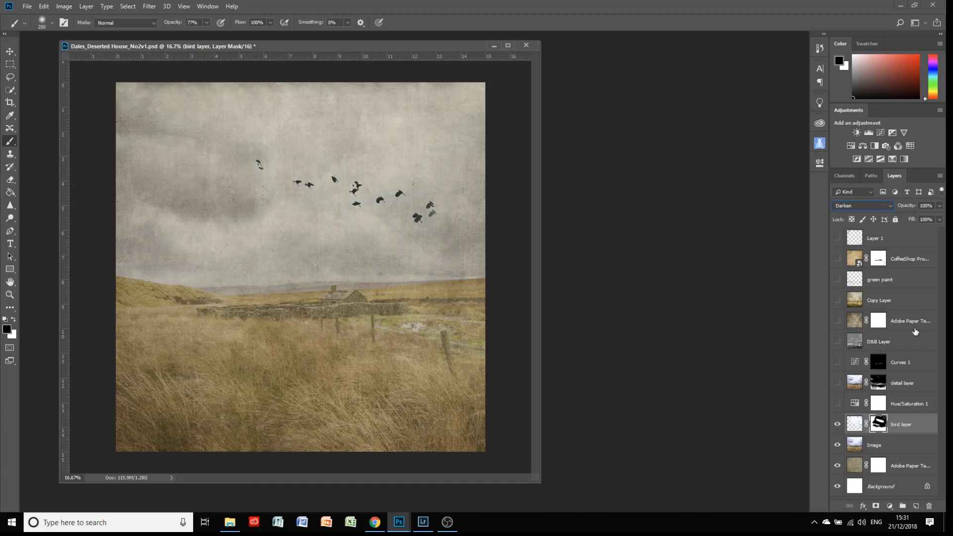
{"action": "left_click", "coordinate": [837, 427]}
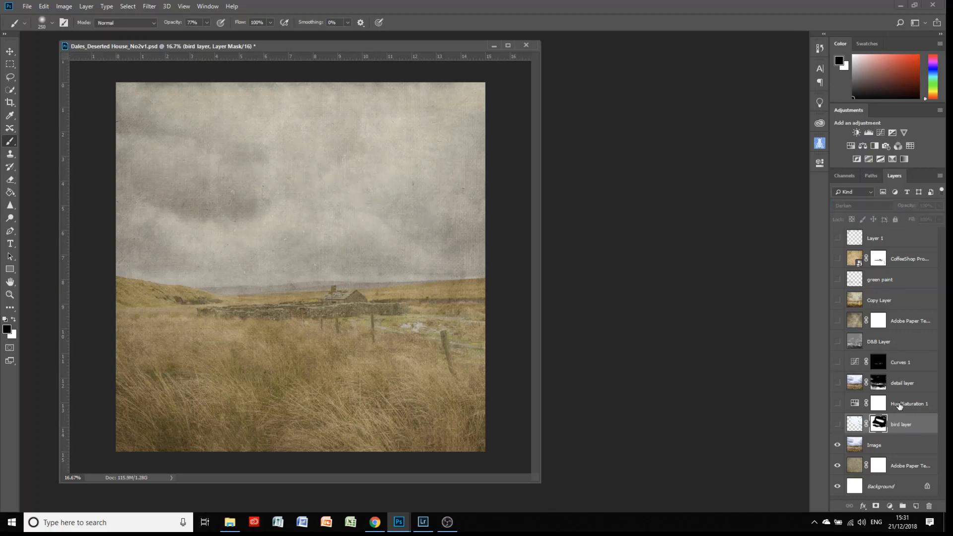
Turn on Hue/Saturation 1 and check its Hue +2, Saturation -25 settings.
{"action": "left_click", "coordinate": [837, 404]}
{"action": "double_click", "coordinate": [854, 404]}
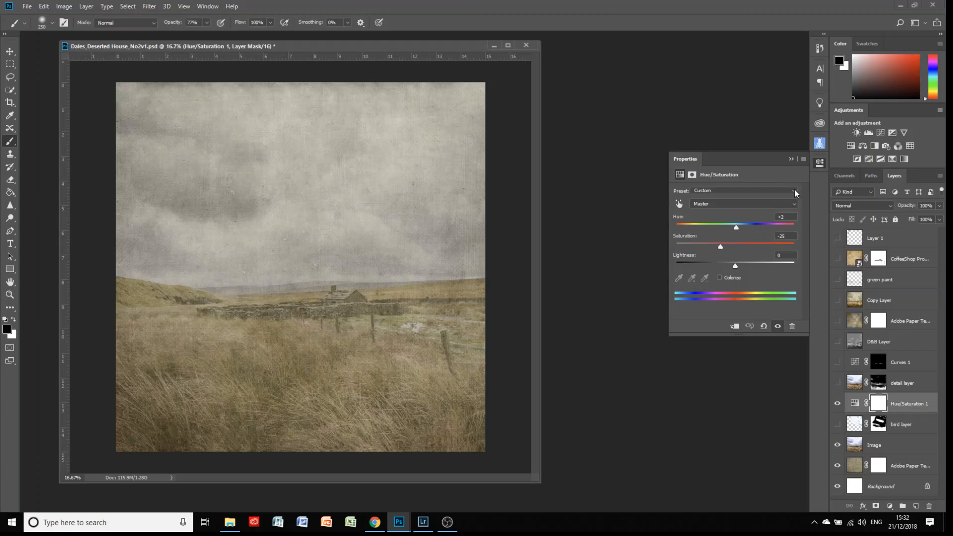
{"action": "left_click", "coordinate": [790, 160]}
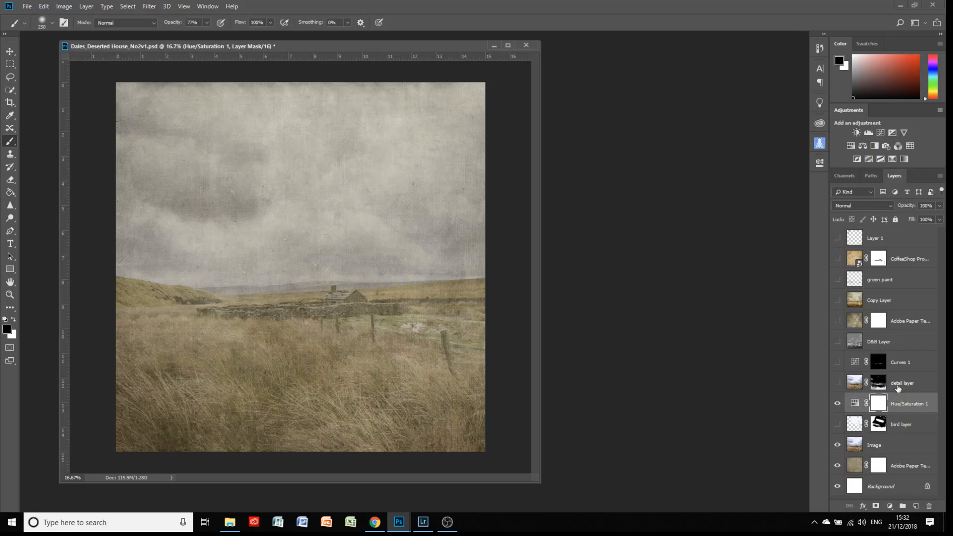
{"action": "left_click", "coordinate": [837, 383]}
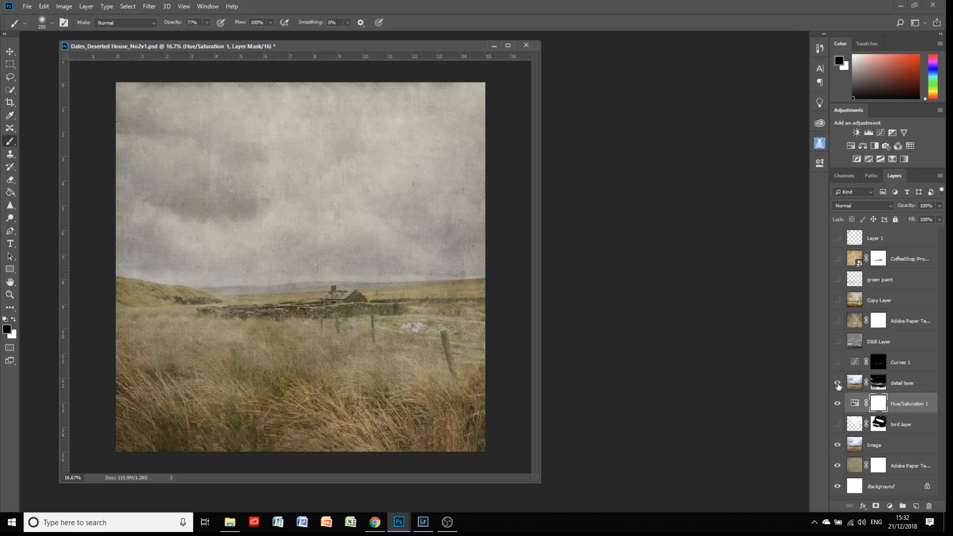
{"action": "left_click", "coordinate": [904, 381]}
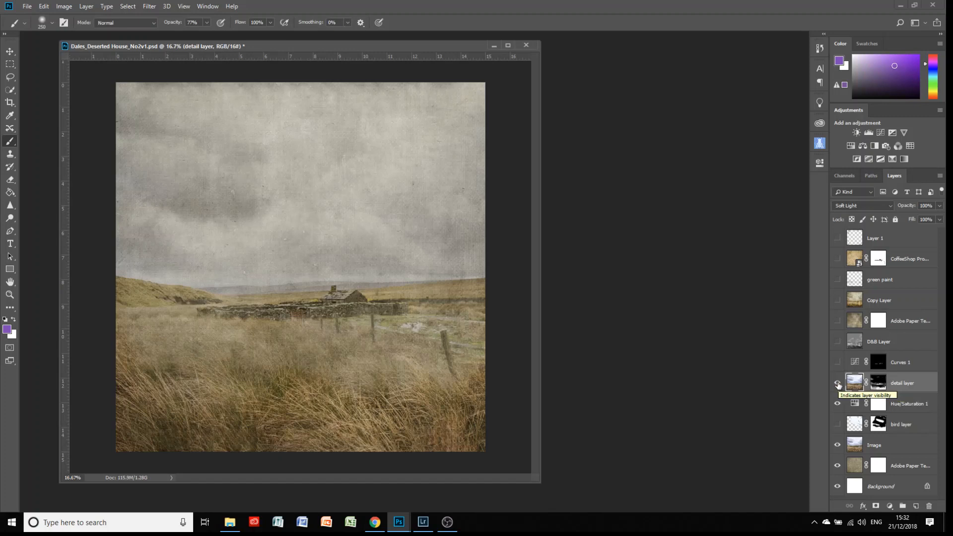
{"action": "left_click", "coordinate": [838, 384]}
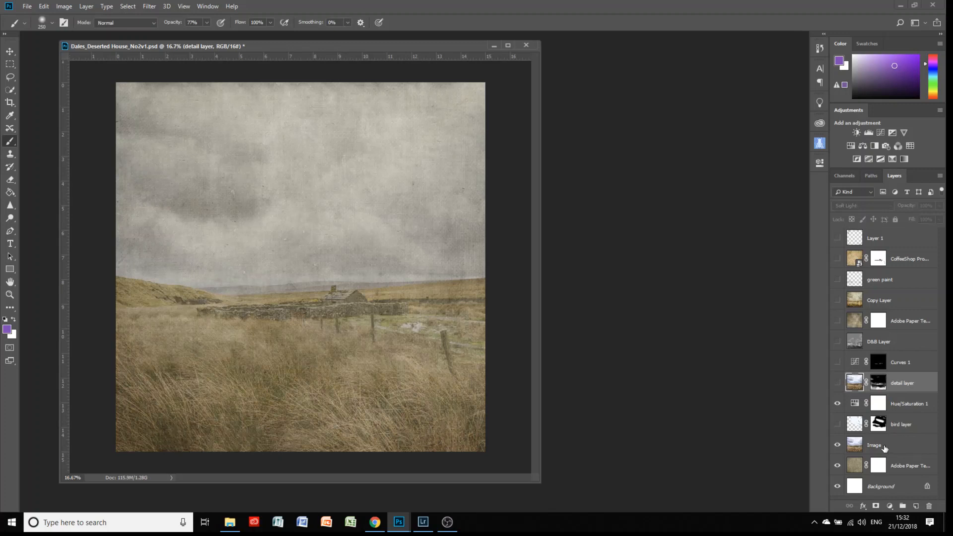
{"action": "left_click", "coordinate": [879, 446]}
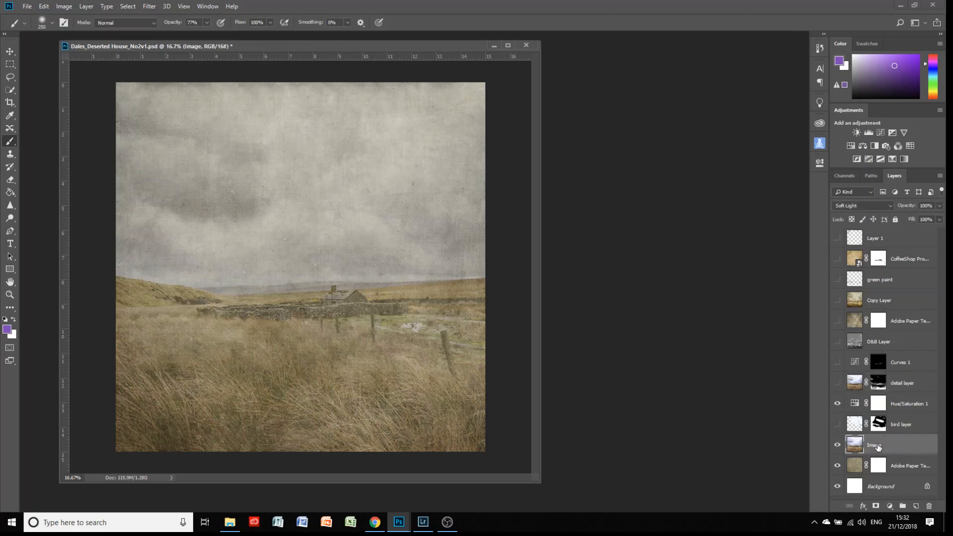
{"action": "right_click", "coordinate": [877, 446]}
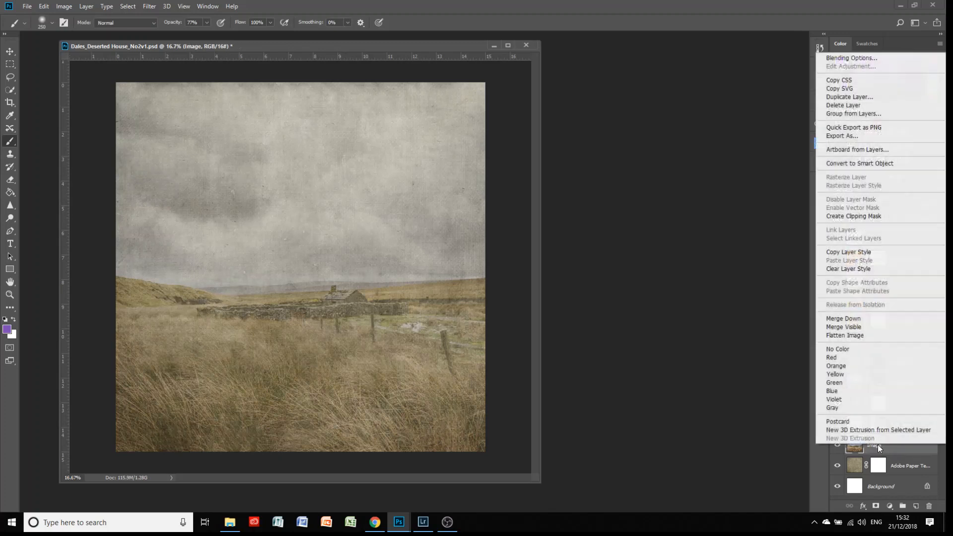
Duplicate the Image layer as Image copy and move it just below the detail layer.
{"action": "left_click", "coordinate": [864, 97]}
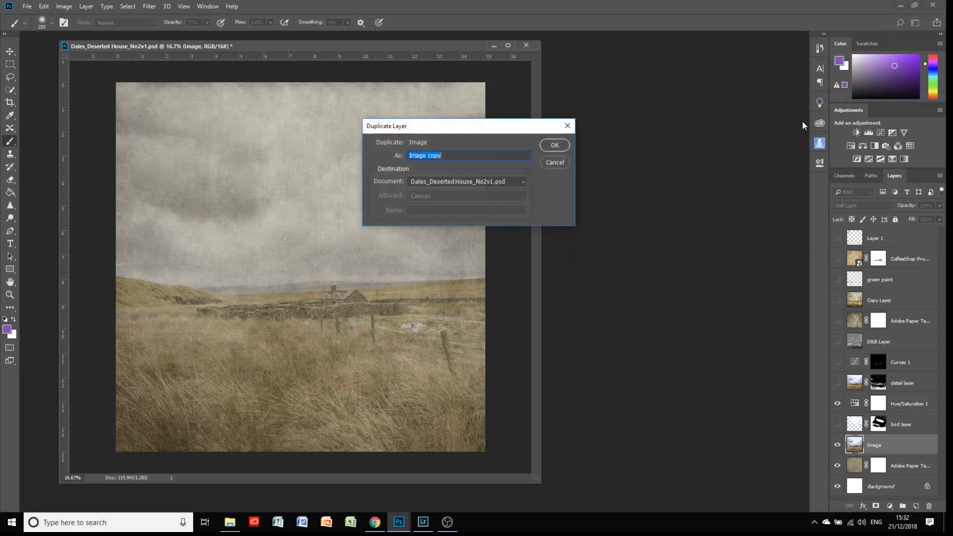
{"action": "left_click", "coordinate": [551, 147]}
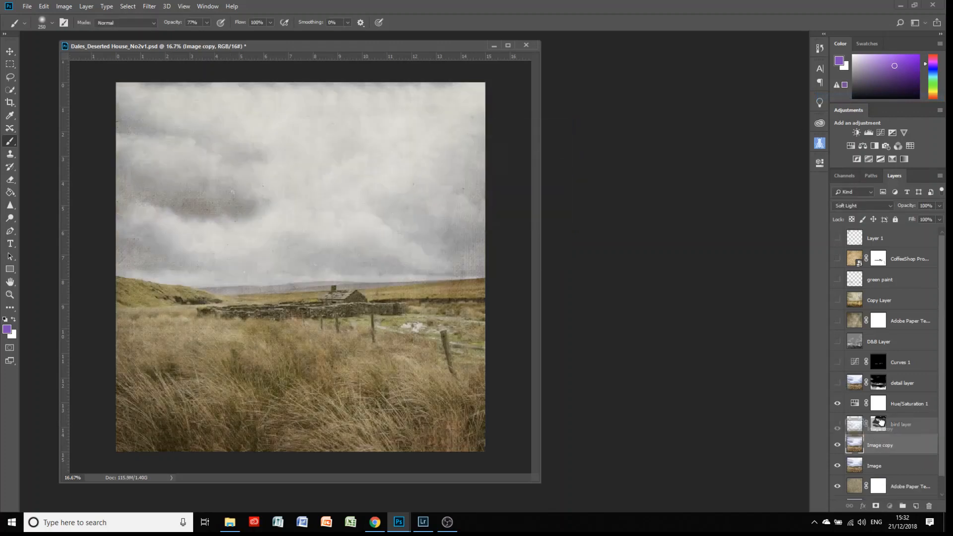
{"action": "left_click_drag", "start_coordinate": [865, 388], "coordinate": [867, 392]}
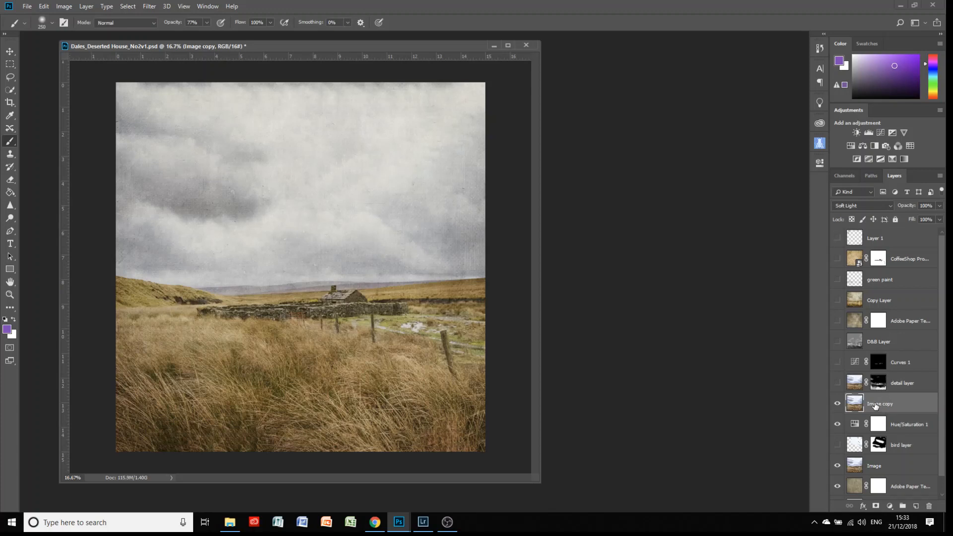
Add a white layer mask to Image copy and set black as the foreground colour.
{"action": "left_click", "coordinate": [876, 506]}
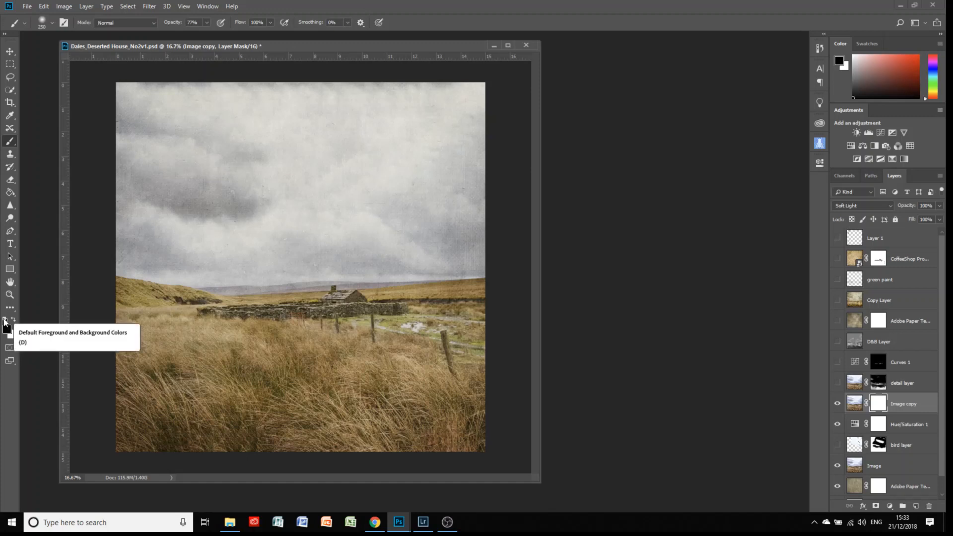
{"action": "key", "text": "x"}
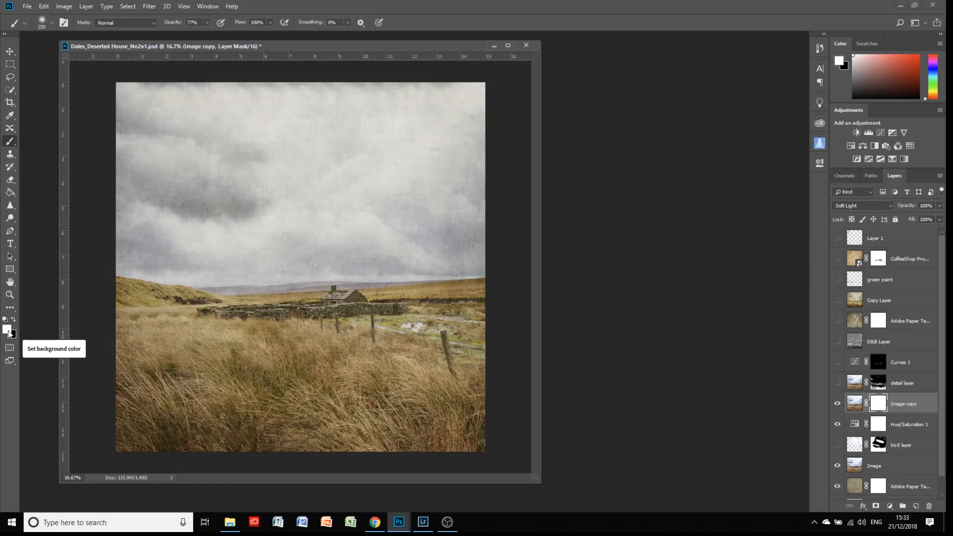
{"action": "left_click", "coordinate": [13, 319]}
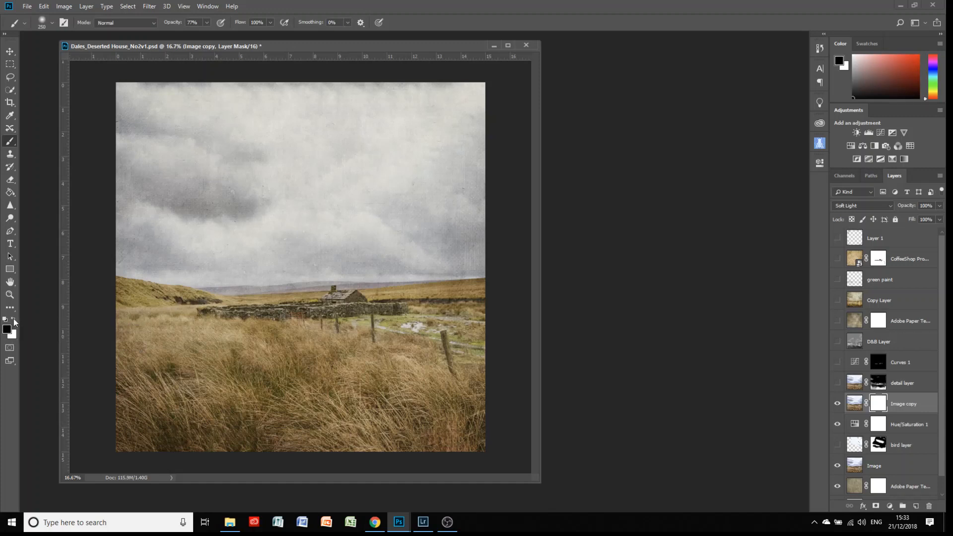
{"action": "left_click", "coordinate": [13, 319]}
{"action": "left_click", "coordinate": [14, 320]}
With a 600 brush at 100% then 61% opacity, mask out the upper sky, bright cloud and bluish band.
{"action": "left_click", "coordinate": [207, 23]}
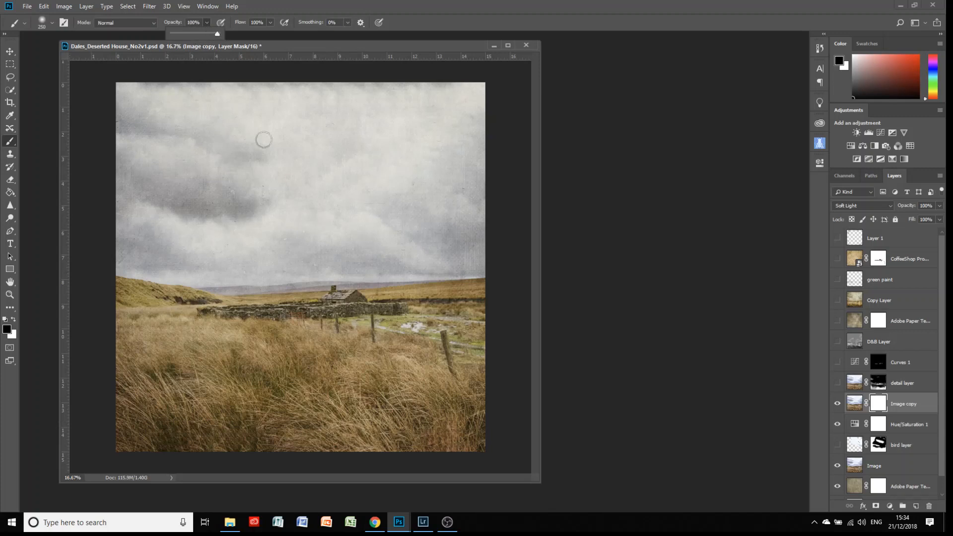
{"action": "left_click", "coordinate": [272, 197]}
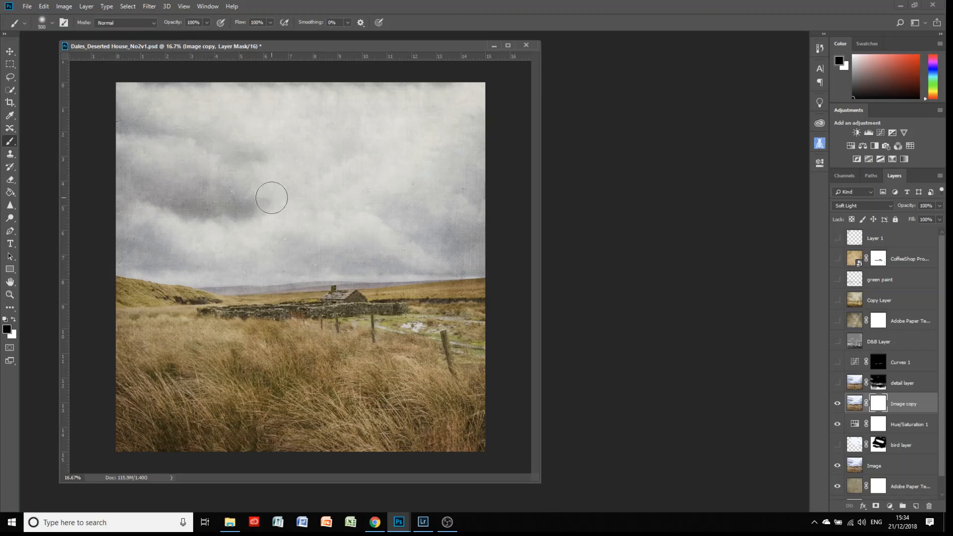
{"action": "key", "text": "bracketright"}
{"action": "key", "text": "bracketright"}
{"action": "key", "text": "bracketright"}
{"action": "key", "text": "bracketright"}
{"action": "mouse_move", "coordinate": [234, 134]}
{"action": "left_mouse_down"}
{"action": "mouse_move", "coordinate": [261, 125]}
{"action": "mouse_move", "coordinate": [154, 110]}
{"action": "mouse_move", "coordinate": [167, 100]}
{"action": "mouse_move", "coordinate": [128, 94]}
{"action": "mouse_move", "coordinate": [156, 161]}
{"action": "mouse_move", "coordinate": [154, 138]}
{"action": "mouse_move", "coordinate": [131, 172]}
{"action": "mouse_move", "coordinate": [149, 134]}
{"action": "mouse_move", "coordinate": [223, 178]}
{"action": "mouse_move", "coordinate": [188, 211]}
{"action": "mouse_move", "coordinate": [250, 210]}
{"action": "mouse_move", "coordinate": [255, 119]}
{"action": "mouse_move", "coordinate": [232, 100]}
{"action": "mouse_move", "coordinate": [279, 115]}
{"action": "mouse_move", "coordinate": [307, 165]}
{"action": "mouse_move", "coordinate": [342, 132]}
{"action": "mouse_move", "coordinate": [329, 92]}
{"action": "mouse_move", "coordinate": [350, 106]}
{"action": "mouse_move", "coordinate": [369, 146]}
{"action": "mouse_move", "coordinate": [358, 156]}
{"action": "mouse_move", "coordinate": [345, 145]}
{"action": "mouse_move", "coordinate": [314, 173]}
{"action": "mouse_move", "coordinate": [325, 187]}
{"action": "mouse_move", "coordinate": [391, 201]}
{"action": "mouse_move", "coordinate": [410, 228]}
{"action": "mouse_move", "coordinate": [428, 227]}
{"action": "mouse_move", "coordinate": [432, 210]}
{"action": "mouse_move", "coordinate": [455, 228]}
{"action": "mouse_move", "coordinate": [400, 170]}
{"action": "left_mouse_up"}
{"action": "left_click", "coordinate": [206, 26]}
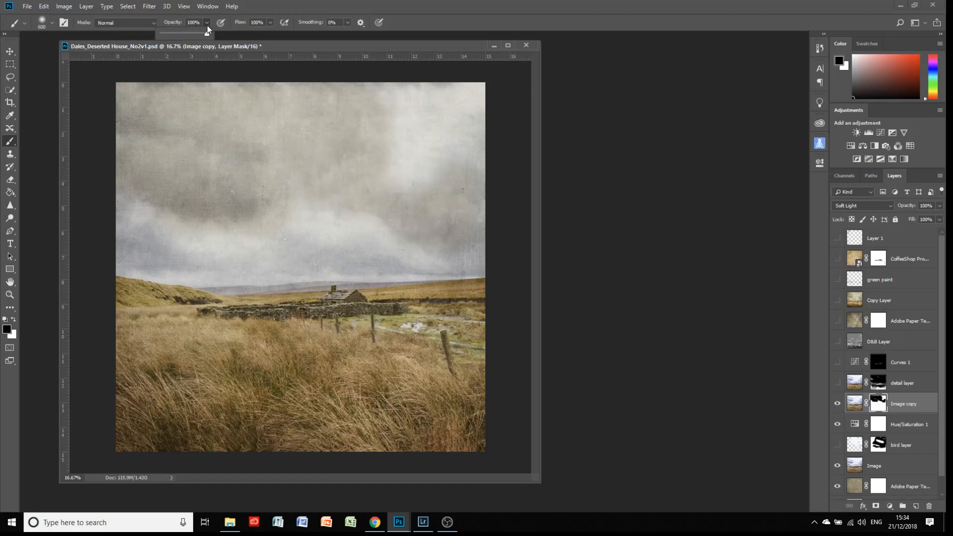
{"action": "left_click_drag", "start_coordinate": [197, 33], "coordinate": [189, 33]}
{"action": "mouse_move", "coordinate": [401, 124]}
{"action": "left_mouse_down"}
{"action": "mouse_move", "coordinate": [438, 172]}
{"action": "mouse_move", "coordinate": [415, 102]}
{"action": "left_mouse_up"}
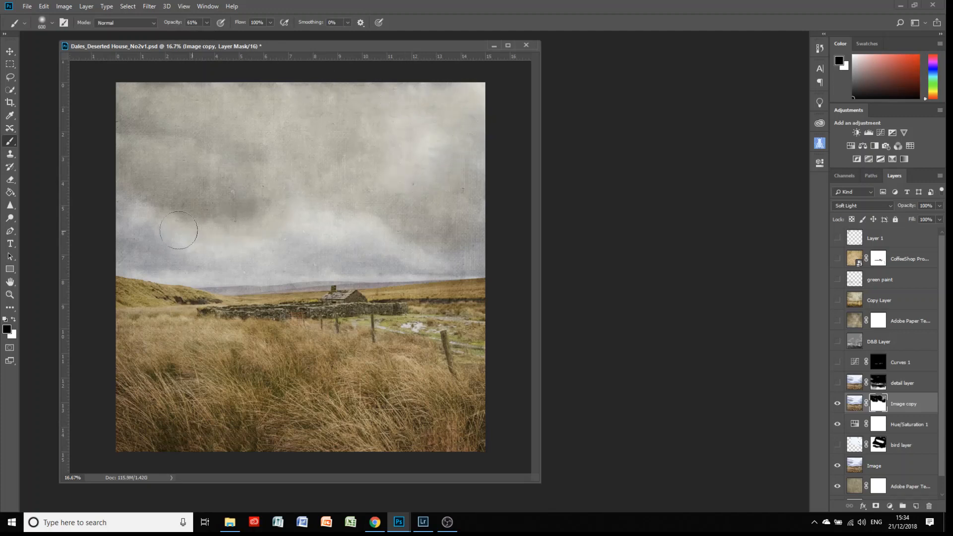
{"action": "mouse_move", "coordinate": [142, 255]}
{"action": "left_mouse_down"}
{"action": "mouse_move", "coordinate": [285, 249]}
{"action": "mouse_move", "coordinate": [326, 230]}
{"action": "mouse_move", "coordinate": [358, 251]}
{"action": "mouse_move", "coordinate": [279, 266]}
{"action": "left_mouse_up"}
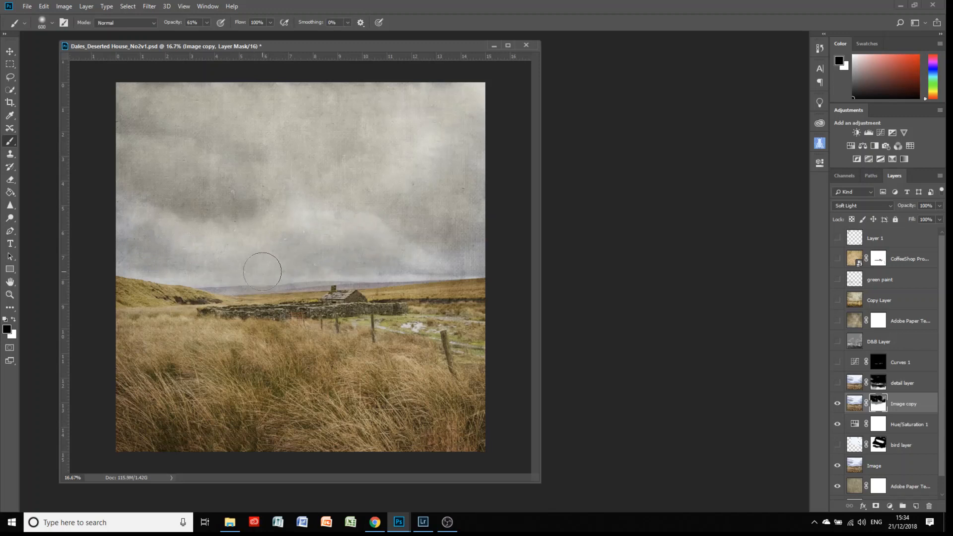
With a 250 then 500 brush at 74% then 93% opacity, fade the foreground grass.
{"action": "key", "text": "bracketleft"}
{"action": "key", "text": "bracketleft"}
{"action": "key", "text": "bracketleft"}
{"action": "key", "text": "bracketleft"}
{"action": "left_click", "coordinate": [207, 24]}
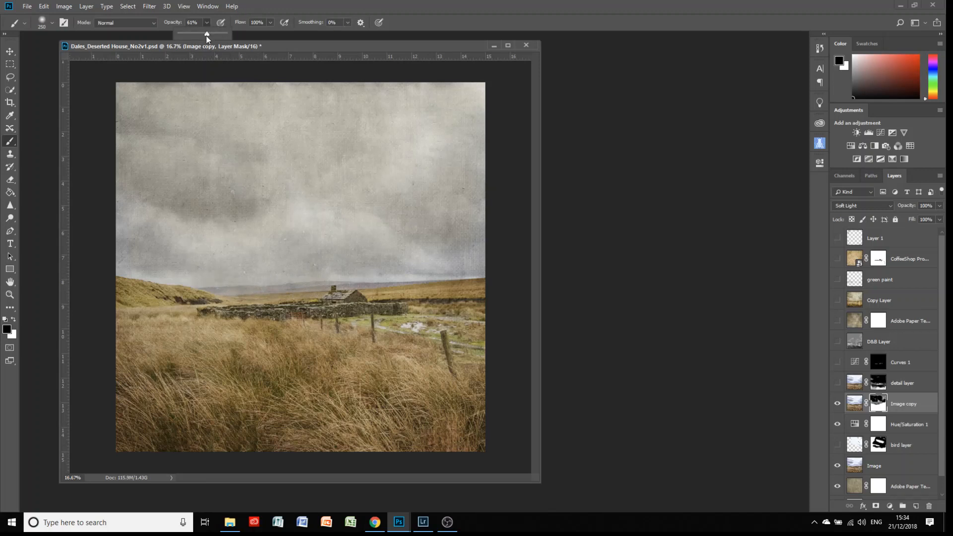
{"action": "left_click_drag", "start_coordinate": [211, 37], "coordinate": [213, 39]}
{"action": "left_click", "coordinate": [262, 284]}
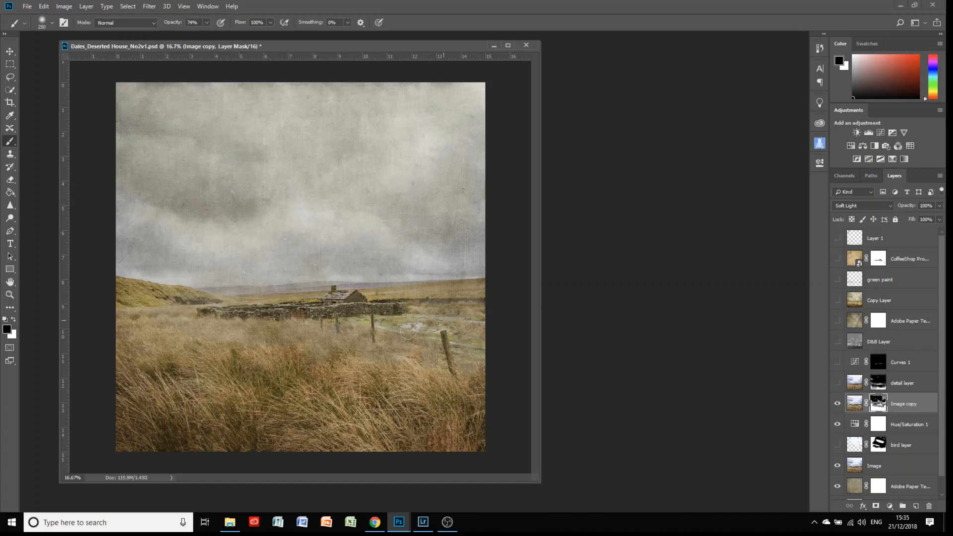
{"action": "mouse_move", "coordinate": [428, 403]}
{"action": "left_mouse_down"}
{"action": "mouse_move", "coordinate": [459, 395]}
{"action": "mouse_move", "coordinate": [310, 382]}
{"action": "left_mouse_up"}
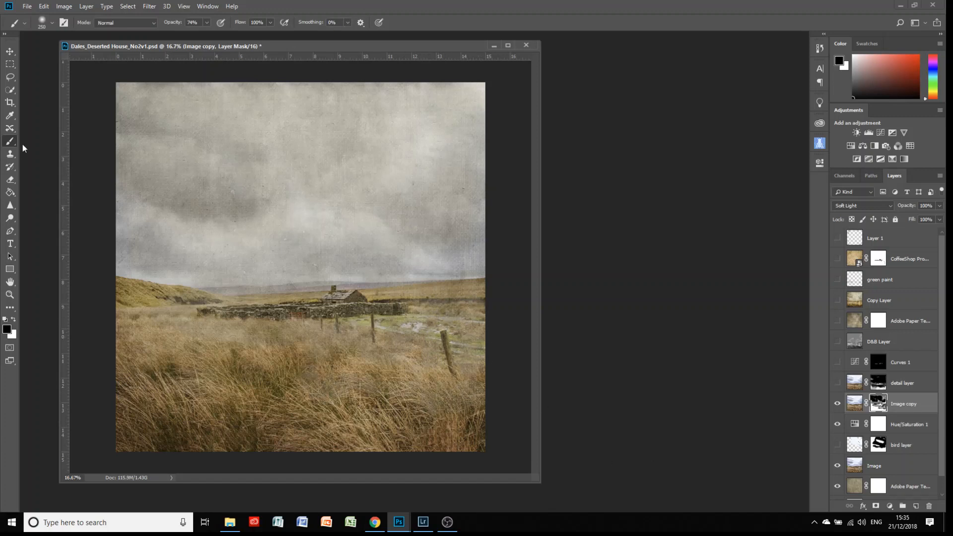
{"action": "left_click", "coordinate": [206, 23]}
{"action": "left_click_drag", "start_coordinate": [212, 34], "coordinate": [216, 37]}
{"action": "key", "text": "bracketright"}
{"action": "key", "text": "bracketright"}
{"action": "key", "text": "bracketright"}
{"action": "mouse_move", "coordinate": [157, 343]}
{"action": "left_mouse_down"}
{"action": "mouse_move", "coordinate": [143, 390]}
{"action": "mouse_move", "coordinate": [176, 438]}
{"action": "mouse_move", "coordinate": [218, 431]}
{"action": "mouse_move", "coordinate": [289, 375]}
{"action": "mouse_move", "coordinate": [290, 350]}
{"action": "mouse_move", "coordinate": [347, 353]}
{"action": "mouse_move", "coordinate": [385, 397]}
{"action": "mouse_move", "coordinate": [457, 434]}
{"action": "mouse_move", "coordinate": [469, 396]}
{"action": "mouse_move", "coordinate": [398, 372]}
{"action": "left_mouse_up"}
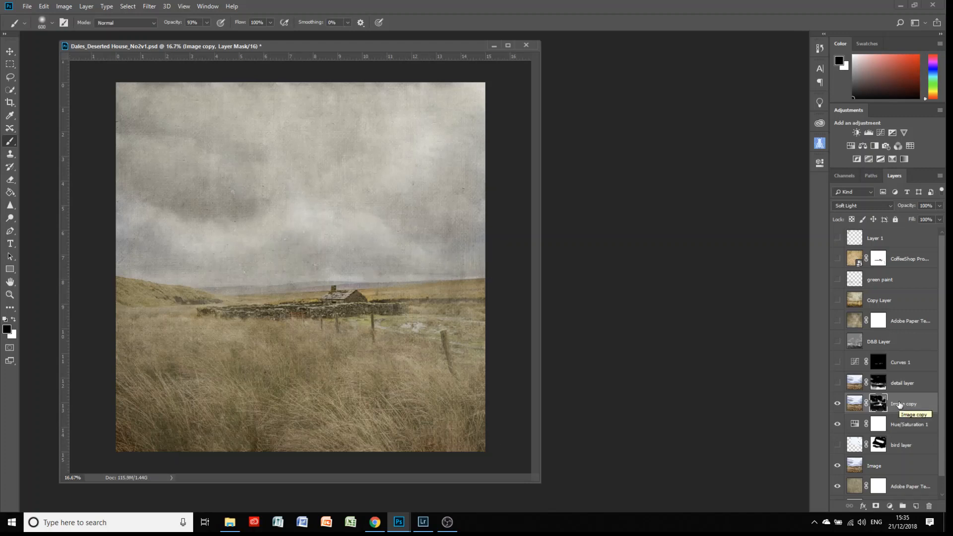
Show the detail layer, delete Image copy and its mask, then turn on Curves 1 and target its mask.
{"action": "left_click", "coordinate": [838, 384]}
{"action": "left_click", "coordinate": [929, 505]}
{"action": "left_click", "coordinate": [929, 506]}
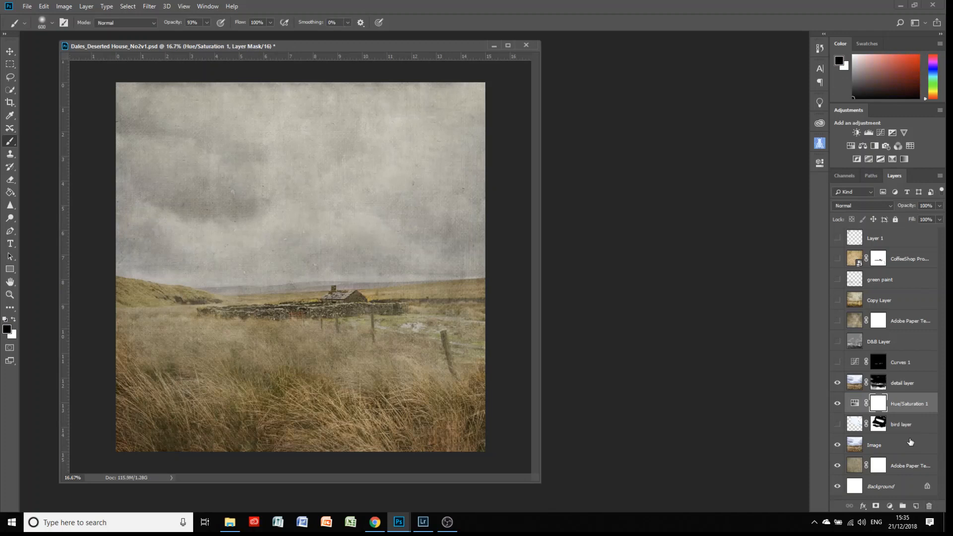
{"action": "left_click", "coordinate": [900, 391]}
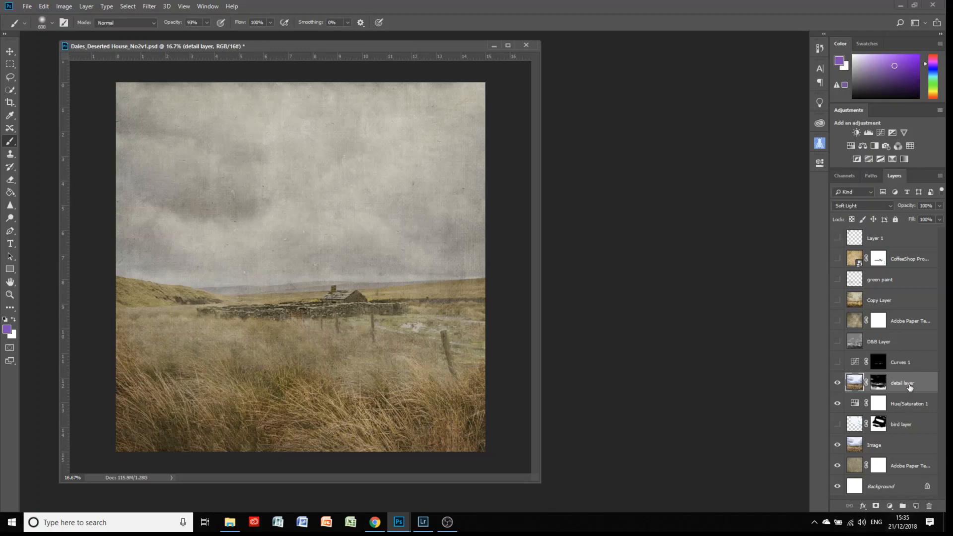
{"action": "left_click", "coordinate": [838, 363]}
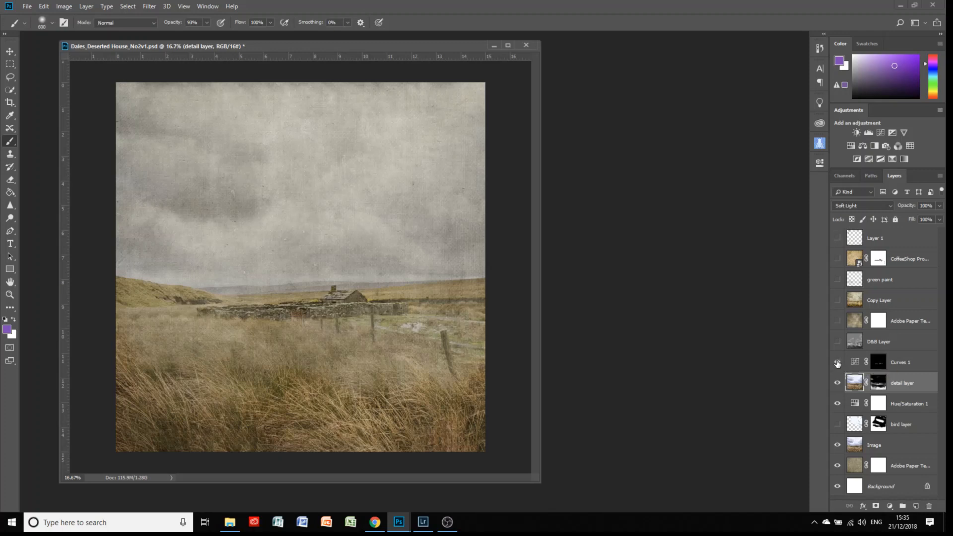
{"action": "left_click", "coordinate": [906, 367]}
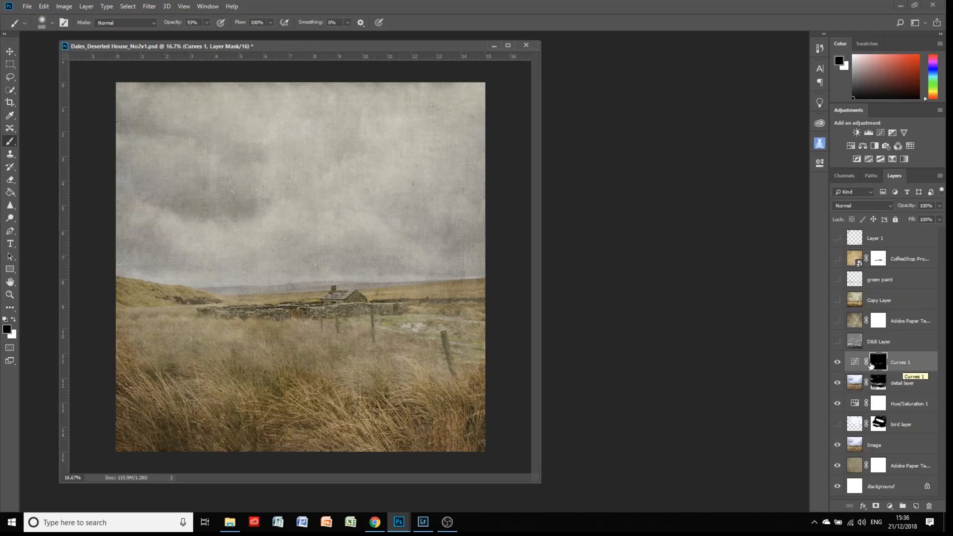
Review the Curves 1 settings, compare it on and off, and leave it hidden.
{"action": "double_click", "coordinate": [854, 363]}
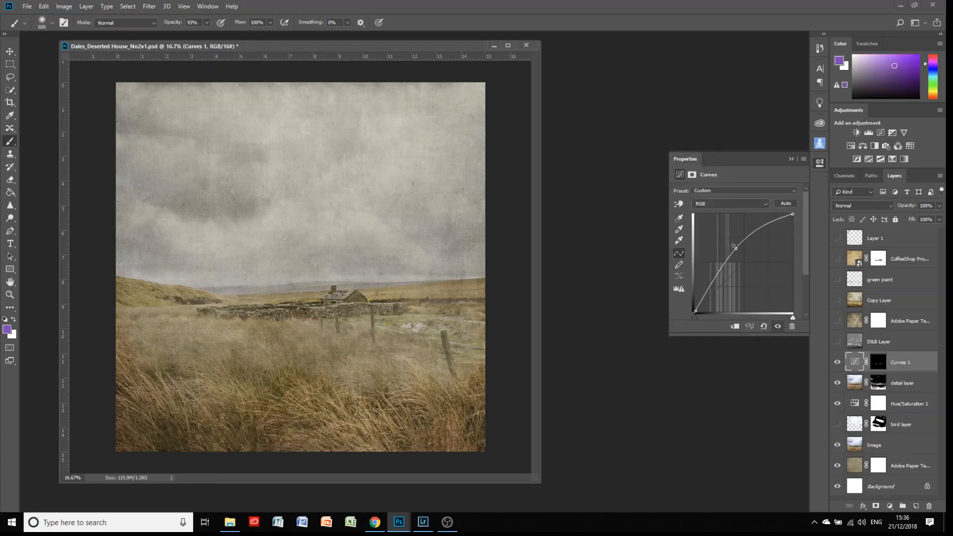
{"action": "left_click", "coordinate": [791, 158]}
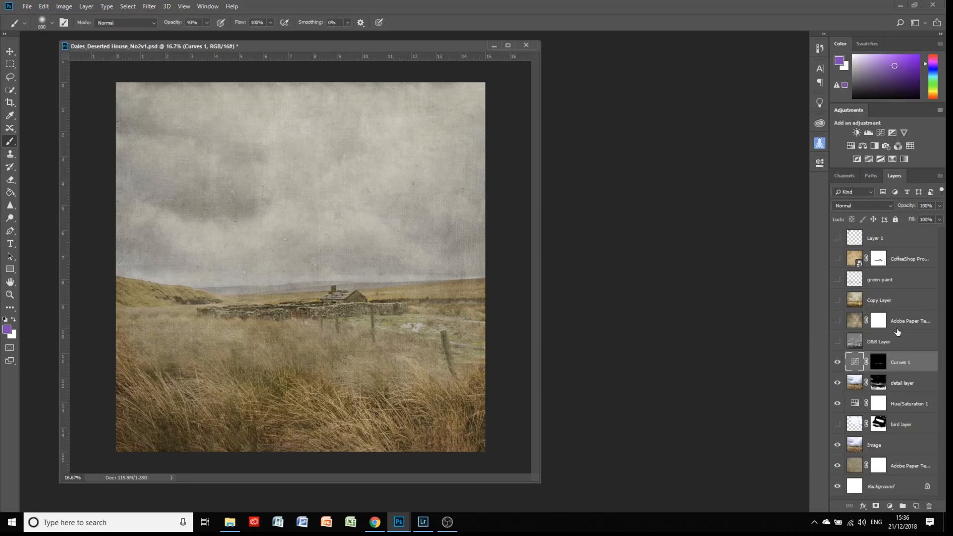
{"action": "left_click", "coordinate": [837, 362]}
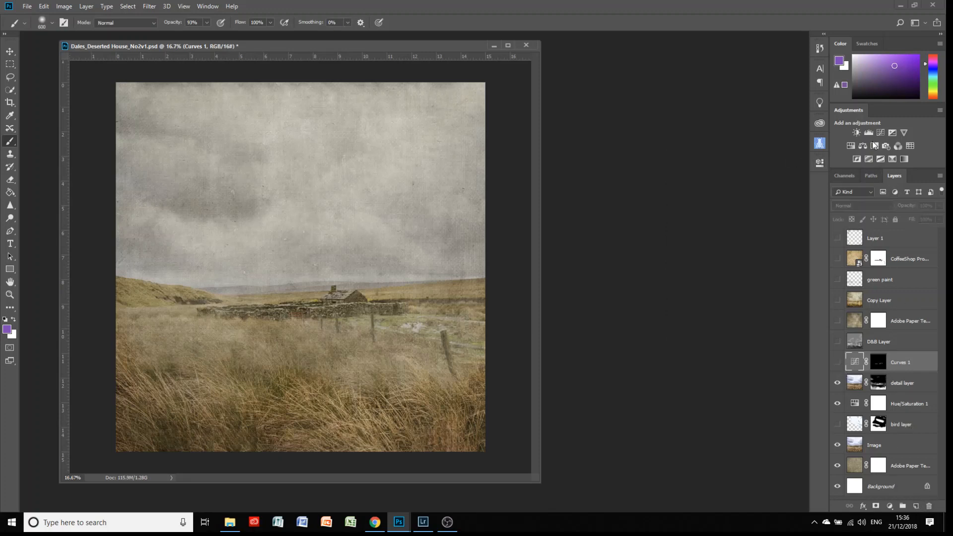
{"action": "left_click", "coordinate": [836, 362]}
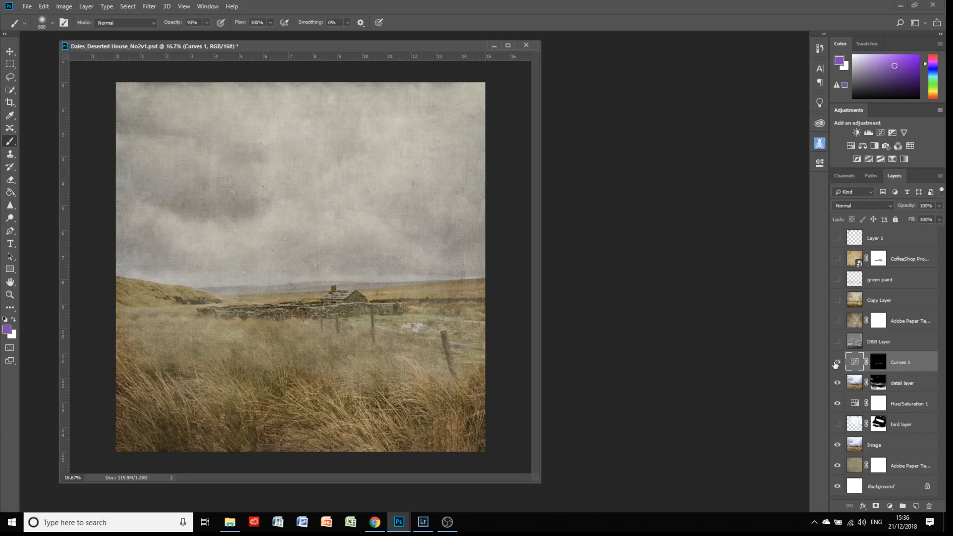
{"action": "left_click", "coordinate": [837, 362]}
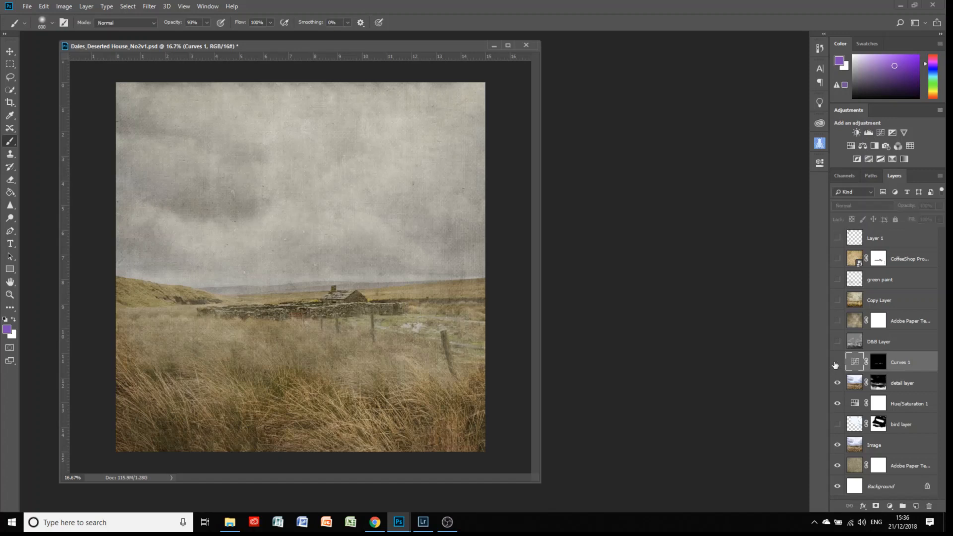
Add a Curves 2 adjustment with its curve lifted up-left to brighten the image.
{"action": "left_click", "coordinate": [880, 133]}
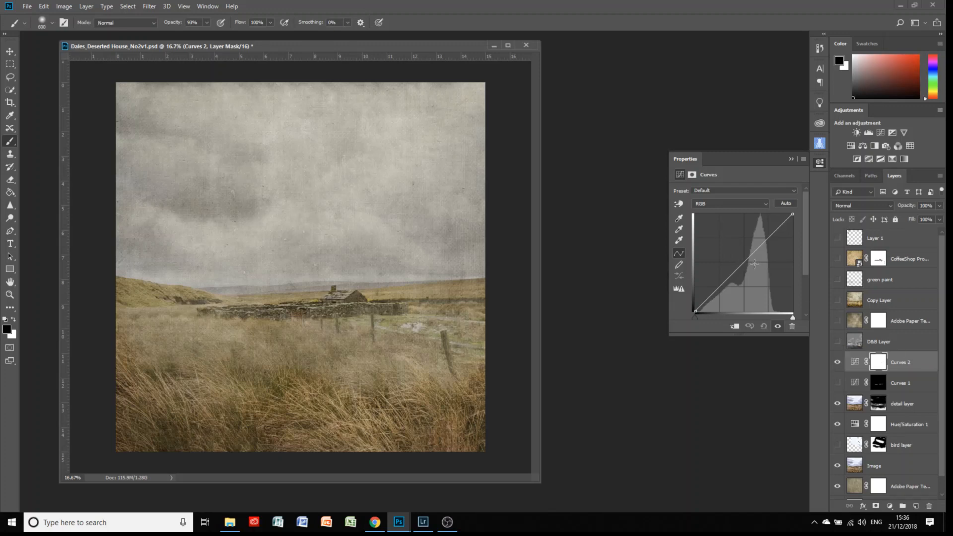
{"action": "left_click_drag", "start_coordinate": [745, 261], "coordinate": [740, 250]}
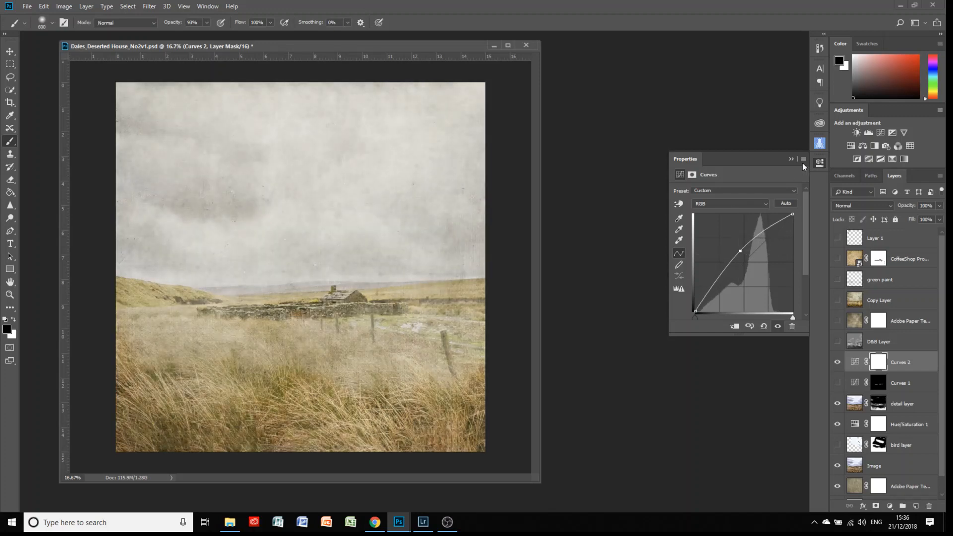
{"action": "left_click", "coordinate": [791, 159]}
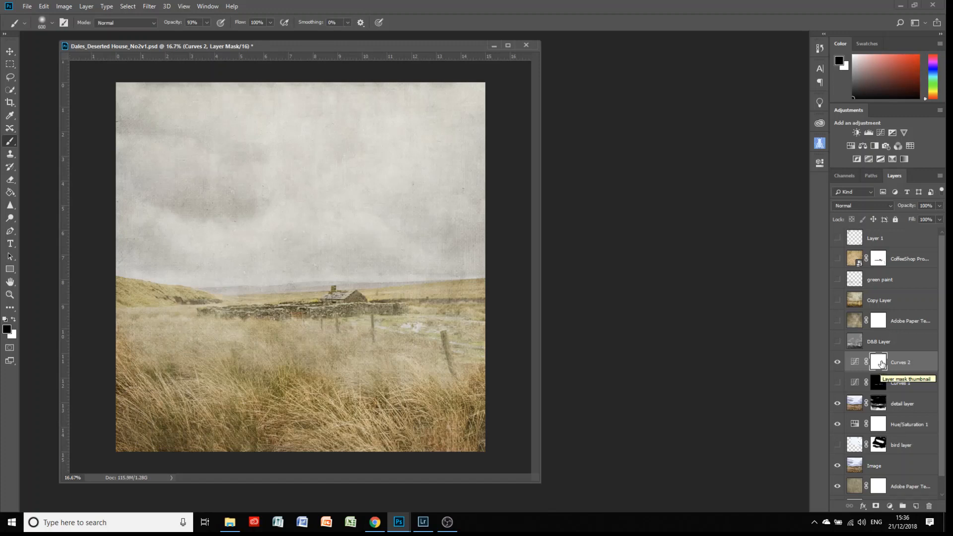
Invert the Curves 2 mask to black.
{"action": "left_click", "coordinate": [61, 7]}
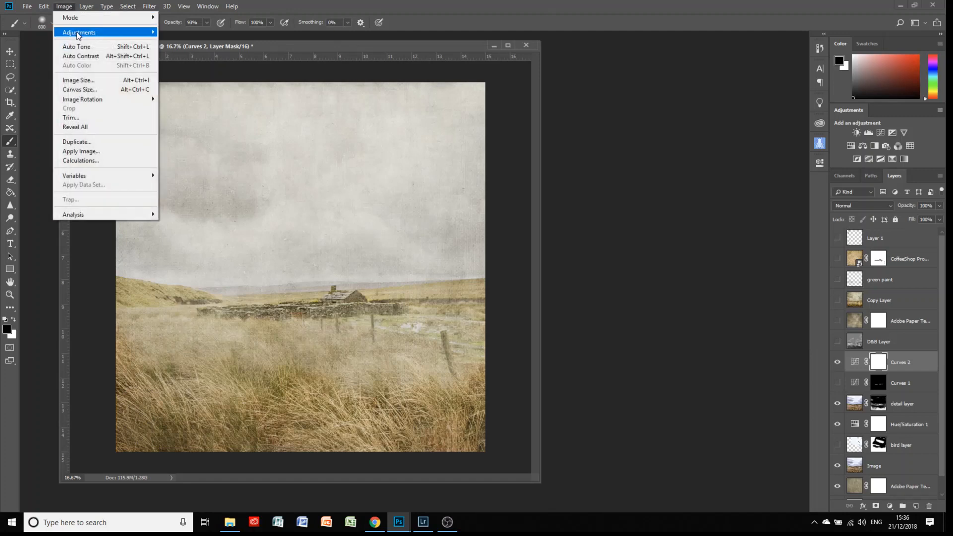
{"action": "mouse_move", "coordinate": [78, 34]}
{"action": "left_click", "coordinate": [174, 146]}
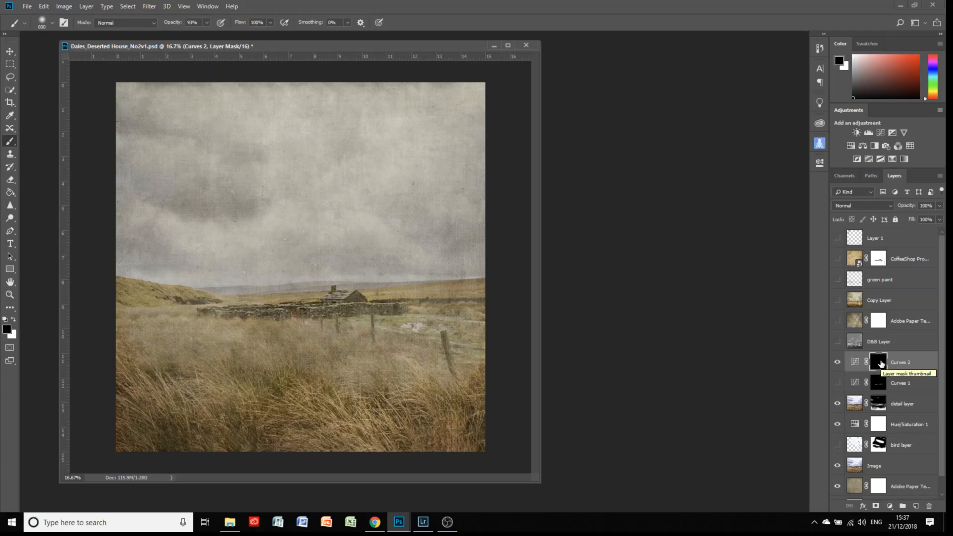
Brush white at size 200 and 36% opacity over the house and wall, then hide Curves 2.
{"action": "left_click", "coordinate": [14, 319]}
{"action": "key", "text": "bracketleft"}
{"action": "key", "text": "bracketleft"}
{"action": "key", "text": "bracketleft"}
{"action": "key", "text": "bracketleft"}
{"action": "key", "text": "bracketleft"}
{"action": "key", "text": "bracketleft"}
{"action": "key", "text": "bracketleft"}
{"action": "mouse_move", "coordinate": [350, 305]}
{"action": "left_mouse_down"}
{"action": "mouse_move", "coordinate": [321, 315]}
{"action": "mouse_move", "coordinate": [345, 307]}
{"action": "mouse_move", "coordinate": [326, 302]}
{"action": "mouse_move", "coordinate": [343, 297]}
{"action": "mouse_move", "coordinate": [352, 311]}
{"action": "mouse_move", "coordinate": [400, 310]}
{"action": "mouse_move", "coordinate": [203, 311]}
{"action": "mouse_move", "coordinate": [313, 316]}
{"action": "left_mouse_up"}
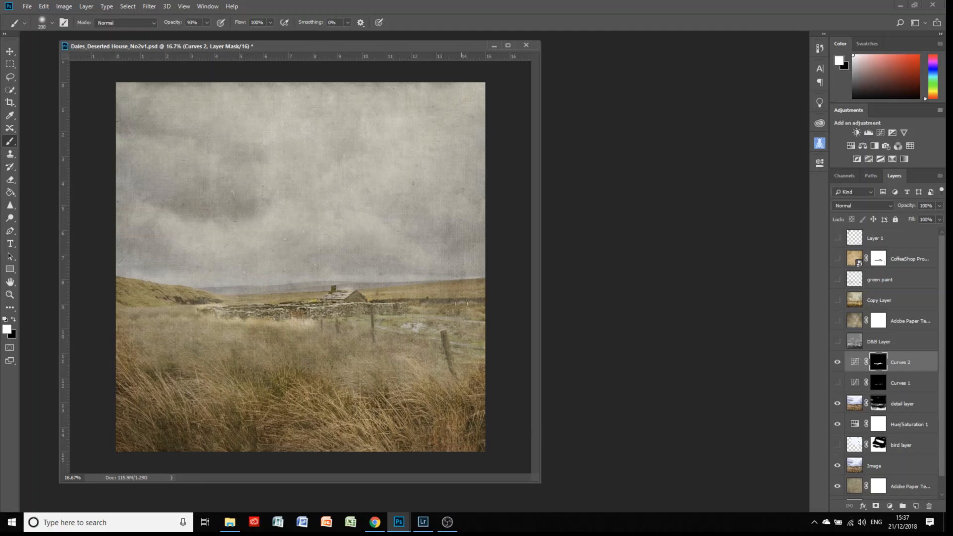
{"action": "left_click", "coordinate": [206, 25]}
{"action": "left_click", "coordinate": [344, 298]}
{"action": "left_click", "coordinate": [837, 362]}
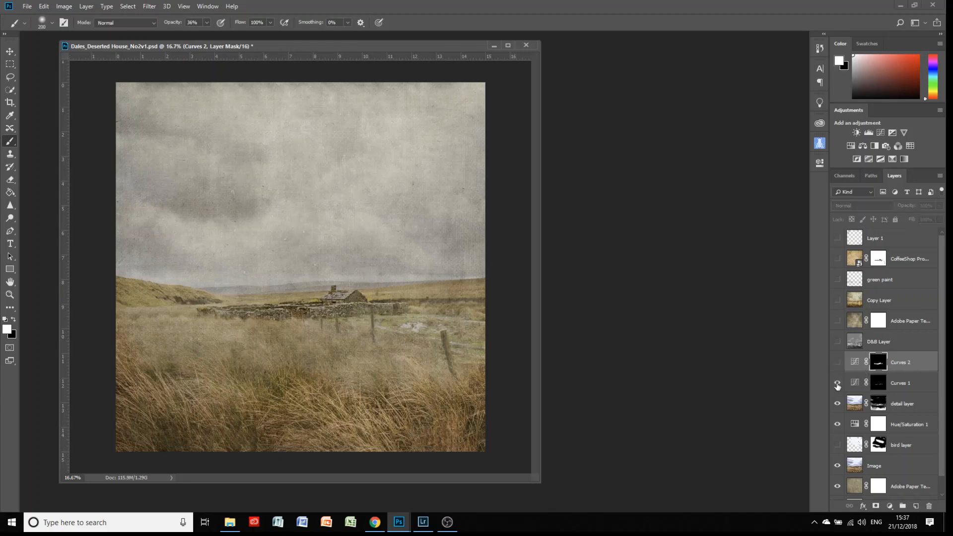
Delete Curves 2, compare the D&B Layer on and off, leave it hidden, and add Layer 2 above it.
{"action": "left_click", "coordinate": [907, 362]}
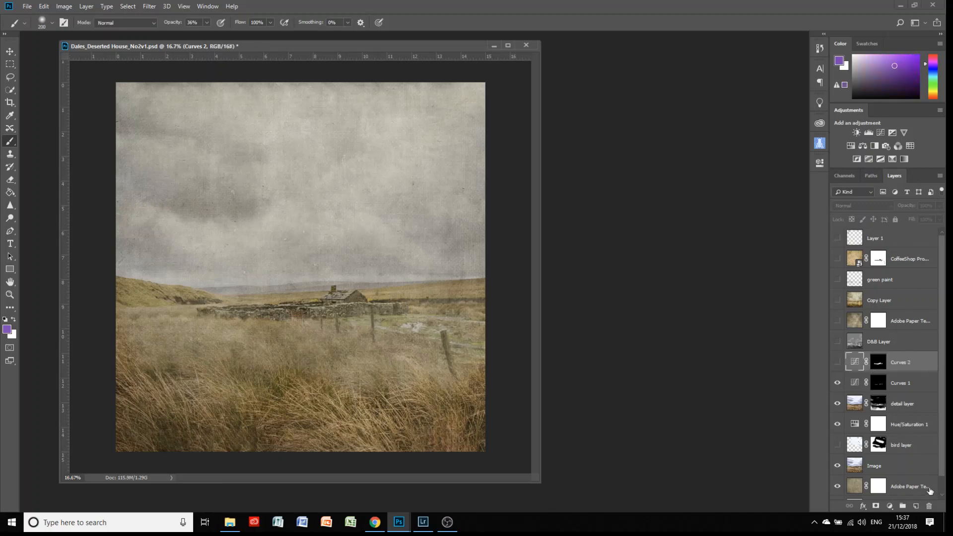
{"action": "left_click", "coordinate": [929, 506]}
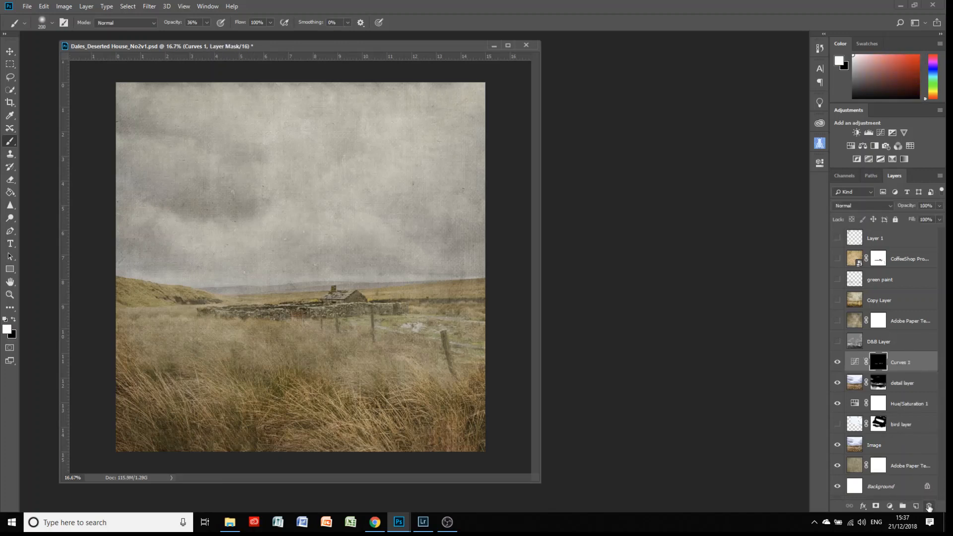
{"action": "left_click", "coordinate": [900, 342]}
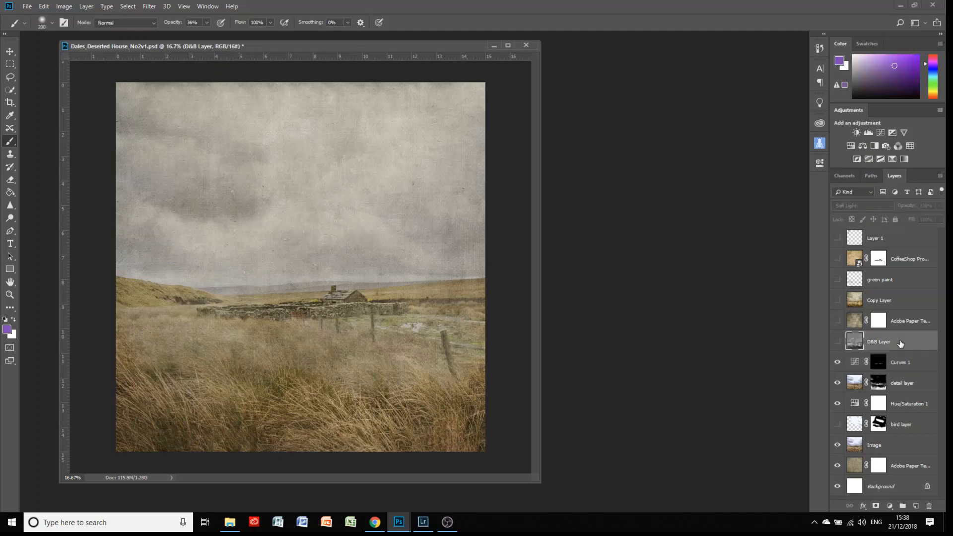
{"action": "left_click", "coordinate": [837, 342]}
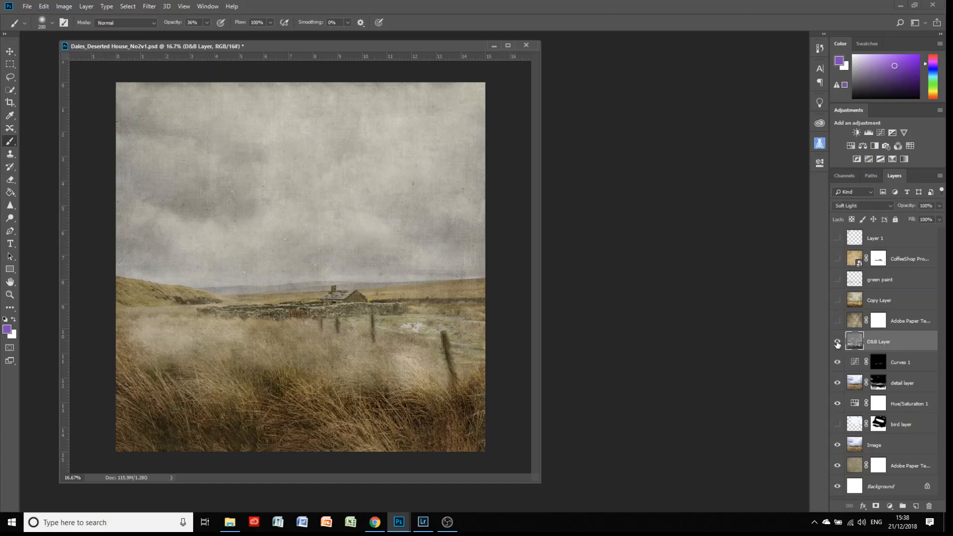
{"action": "left_click", "coordinate": [837, 343]}
{"action": "left_click", "coordinate": [838, 342]}
{"action": "left_click", "coordinate": [838, 343]}
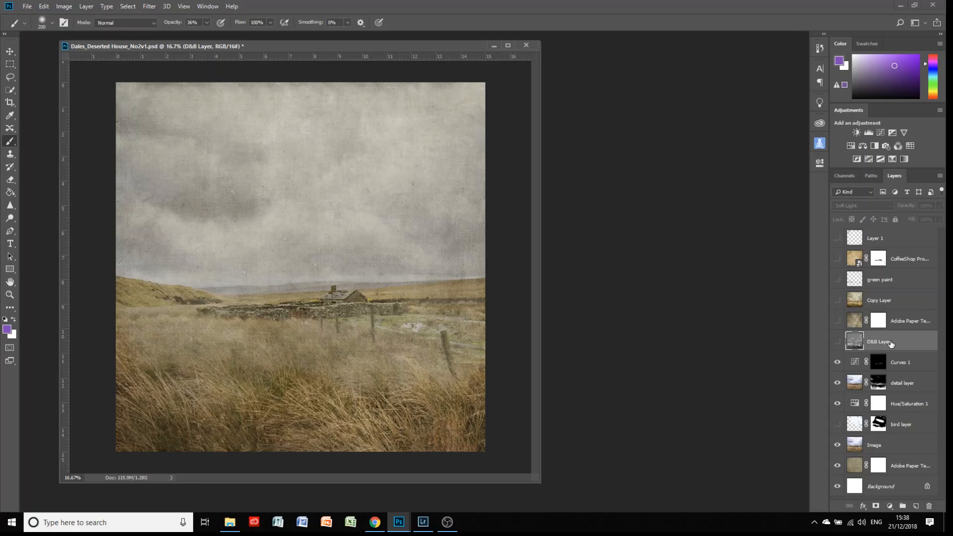
{"action": "left_click", "coordinate": [916, 507]}
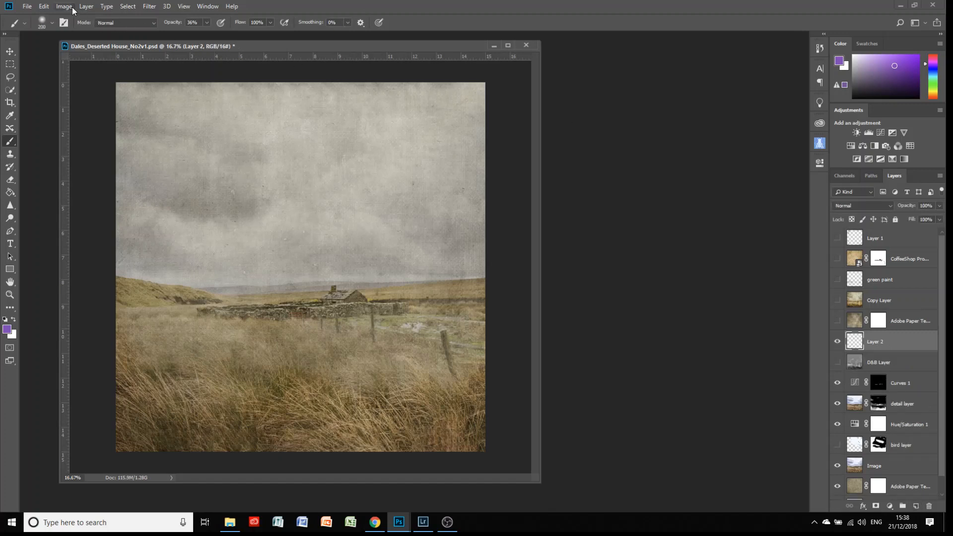
Fill Layer 2 with 50% gray and set its blend mode to Soft Light.
{"action": "left_click", "coordinate": [43, 6]}
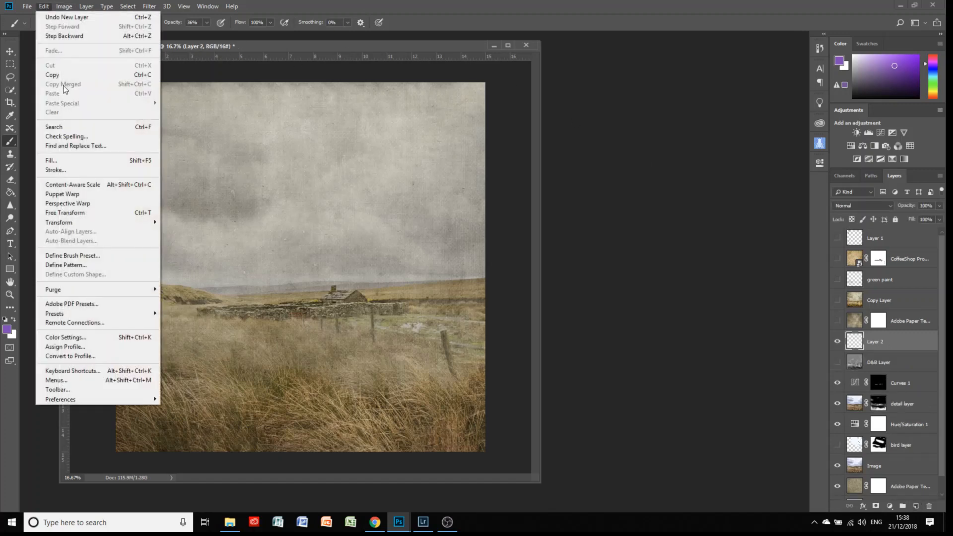
{"action": "left_click", "coordinate": [68, 160]}
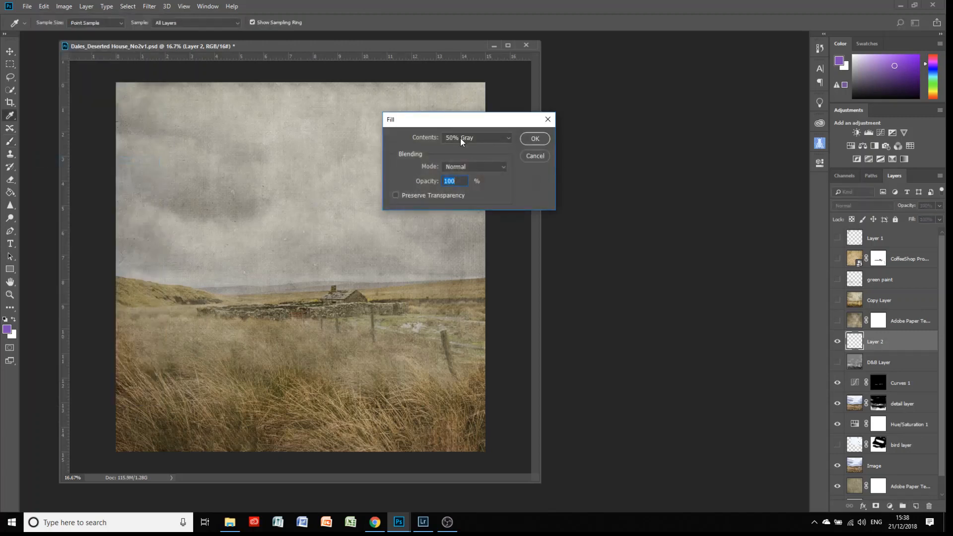
{"action": "left_click", "coordinate": [535, 139]}
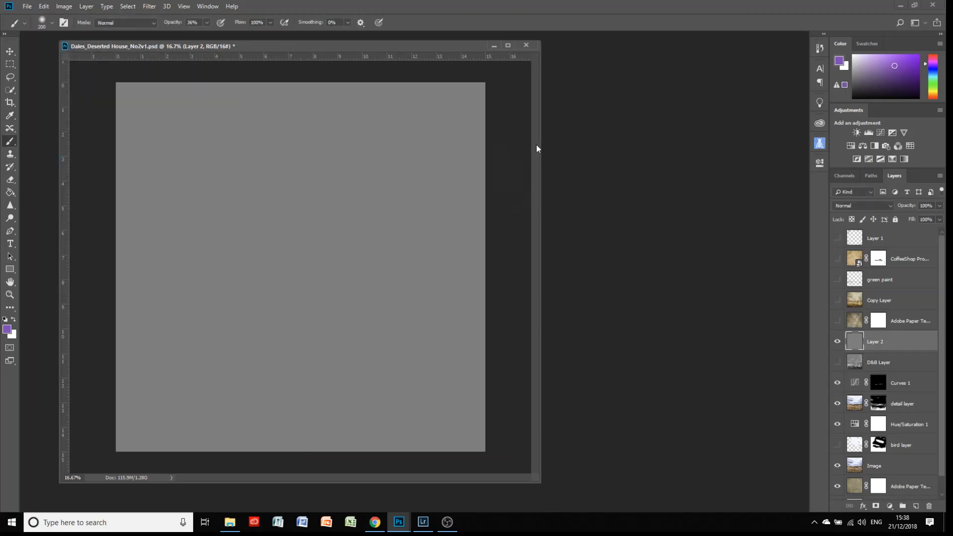
{"action": "left_click", "coordinate": [870, 206]}
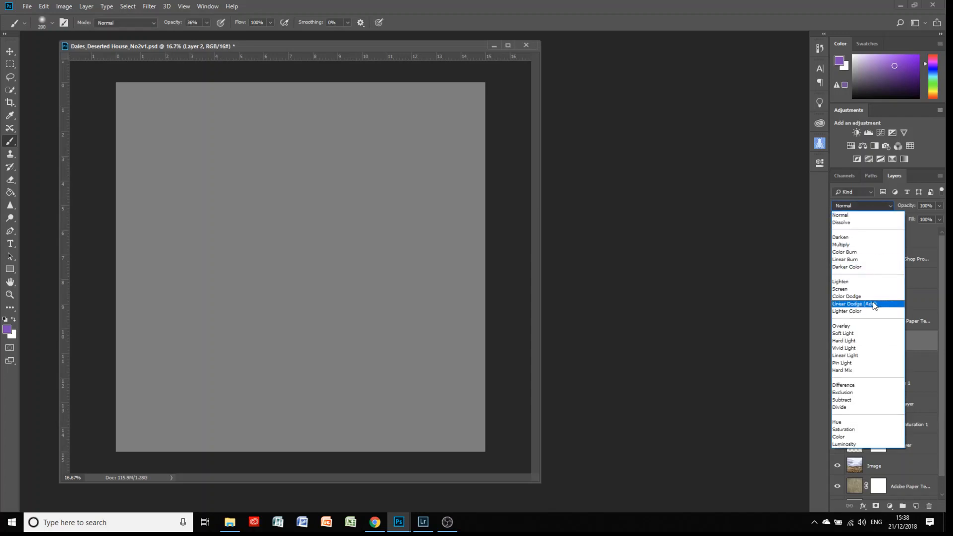
{"action": "left_click", "coordinate": [870, 333]}
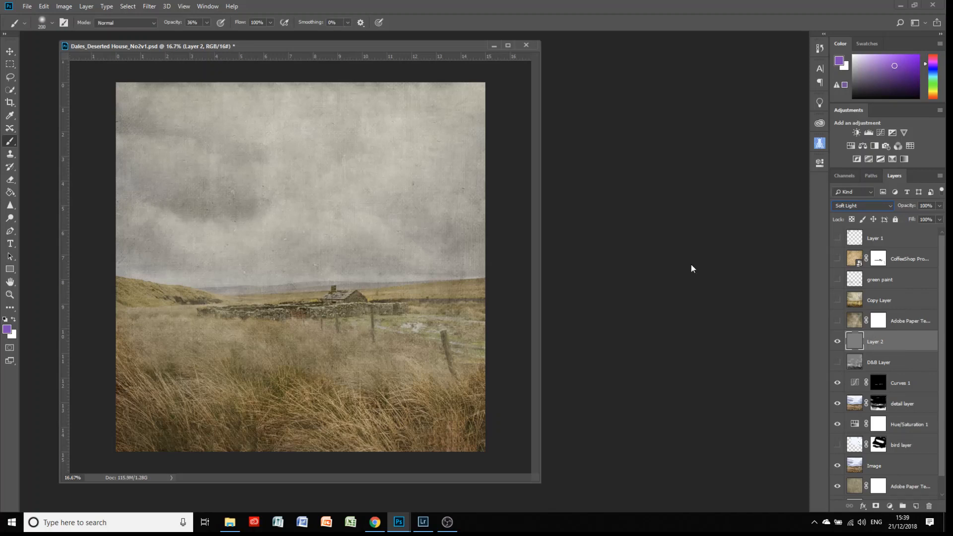
{"action": "left_click", "coordinate": [10, 218]}
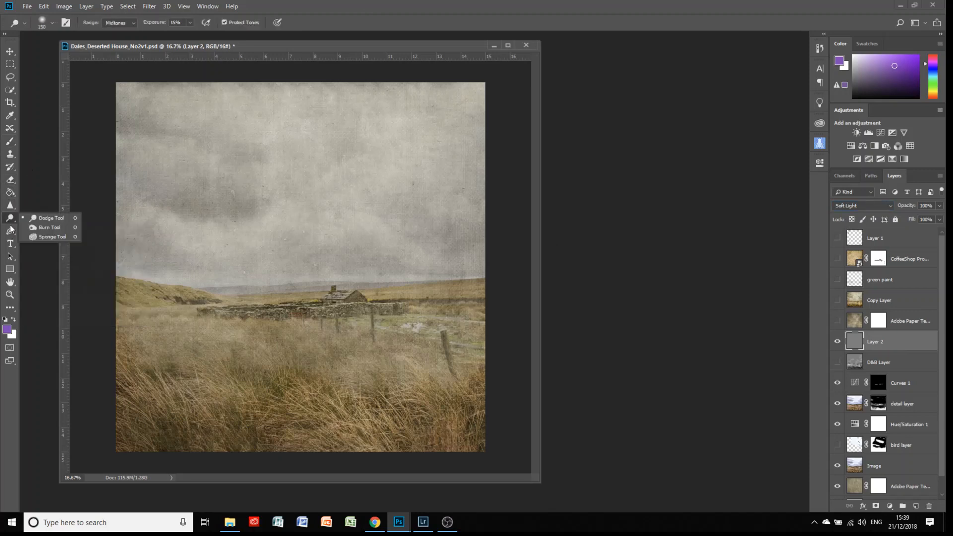
Burn the grass at 11% exposure with brush sizes 500 then 200, then raise exposure to 21%.
{"action": "left_click", "coordinate": [41, 227]}
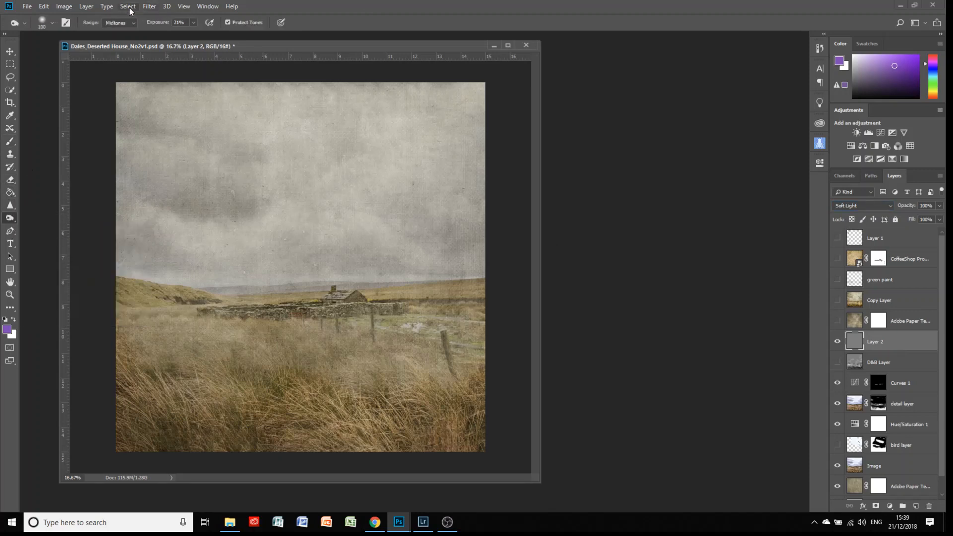
{"action": "left_click", "coordinate": [194, 23]}
{"action": "left_click_drag", "start_coordinate": [191, 33], "coordinate": [190, 34]}
{"action": "key", "text": "bracketright"}
{"action": "key", "text": "bracketright"}
{"action": "key", "text": "bracketright"}
{"action": "key", "text": "bracketright"}
{"action": "key", "text": "bracketright"}
{"action": "key", "text": "bracketright"}
{"action": "key", "text": "bracketright"}
{"action": "key", "text": "bracketright"}
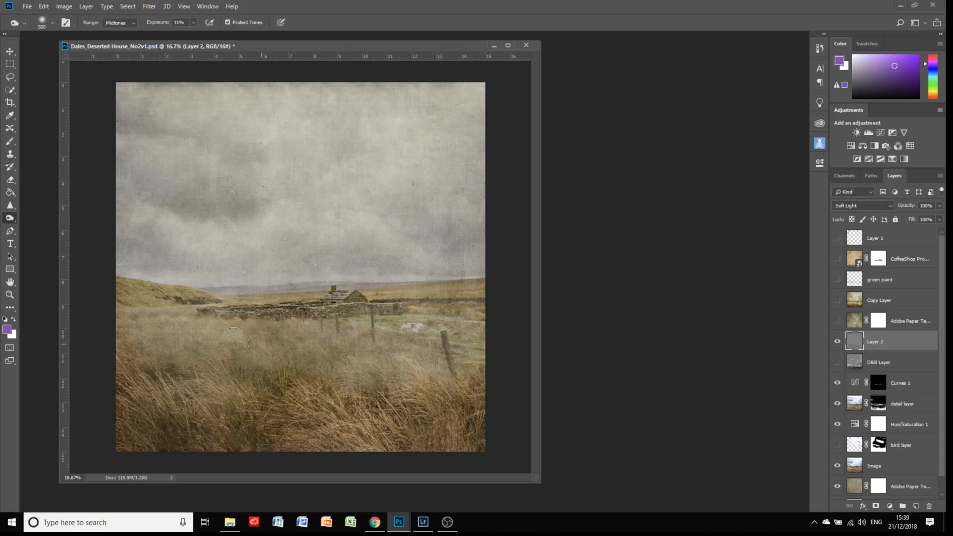
{"action": "key", "text": "bracketleft"}
{"action": "key", "text": "bracketleft"}
{"action": "key", "text": "bracketleft"}
{"action": "key", "text": "bracketleft"}
{"action": "key", "text": "bracketleft"}
{"action": "left_click", "coordinate": [193, 23]}
{"action": "left_click_drag", "start_coordinate": [198, 37], "coordinate": [201, 36]}
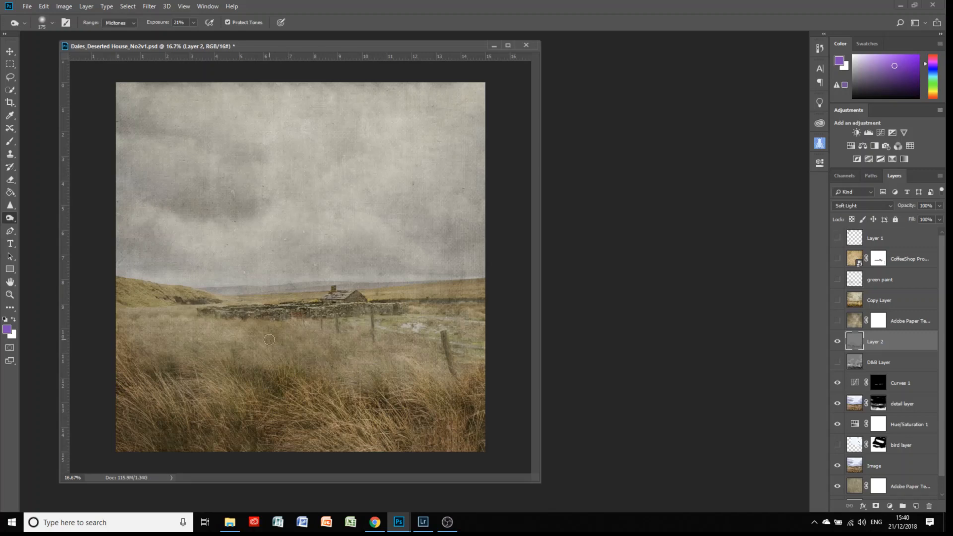
Switch to the Dodge tool at 15% exposure and lighten the pale patch beside the fence.
{"action": "right_click", "coordinate": [10, 219]}
{"action": "left_click", "coordinate": [41, 218]}
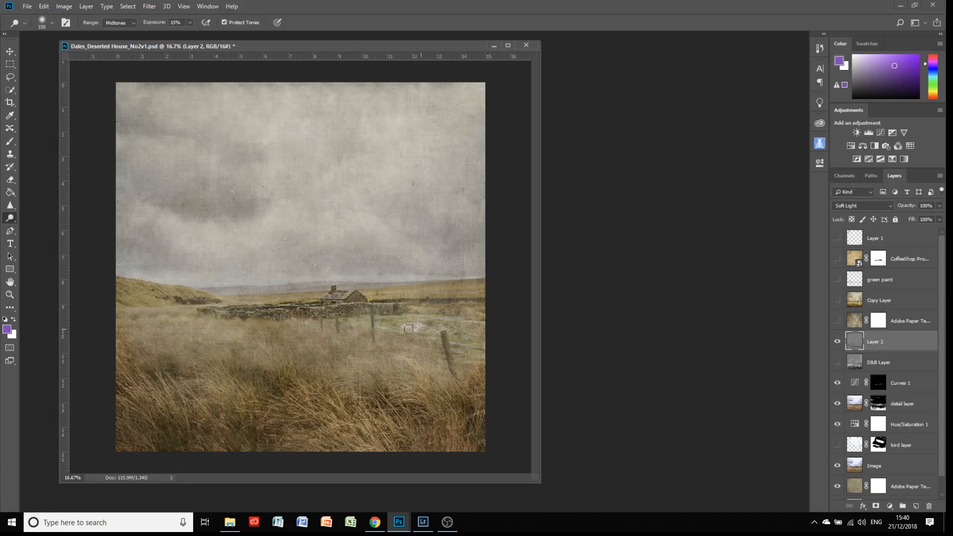
{"action": "mouse_move", "coordinate": [409, 330]}
{"action": "left_mouse_down"}
{"action": "mouse_move", "coordinate": [419, 332]}
{"action": "mouse_move", "coordinate": [411, 337]}
{"action": "mouse_move", "coordinate": [425, 324]}
{"action": "left_mouse_up"}
Toggle Layer 2 off and on to compare the dodge and burn effect.
{"action": "left_click", "coordinate": [837, 341]}
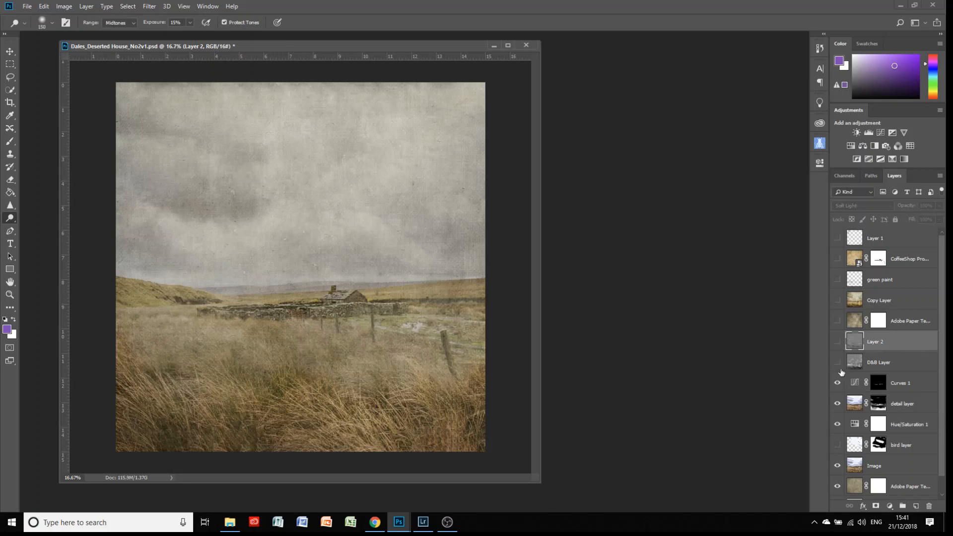
{"action": "left_click", "coordinate": [837, 342]}
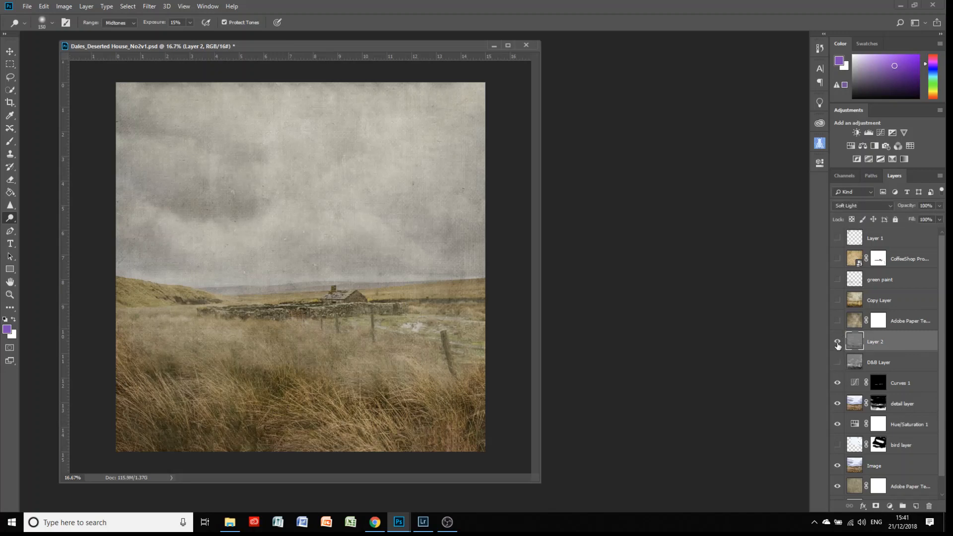
{"action": "left_click", "coordinate": [838, 342]}
{"action": "left_click", "coordinate": [838, 342]}
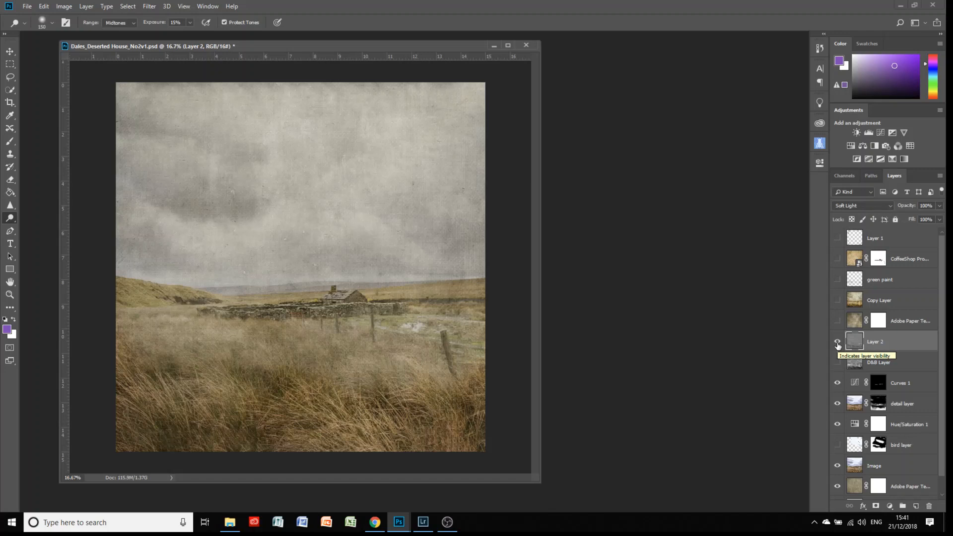
Delete Layer 2 and show the D&B Layer and the warm paper texture overlay.
{"action": "left_click", "coordinate": [927, 506]}
{"action": "left_click", "coordinate": [838, 342]}
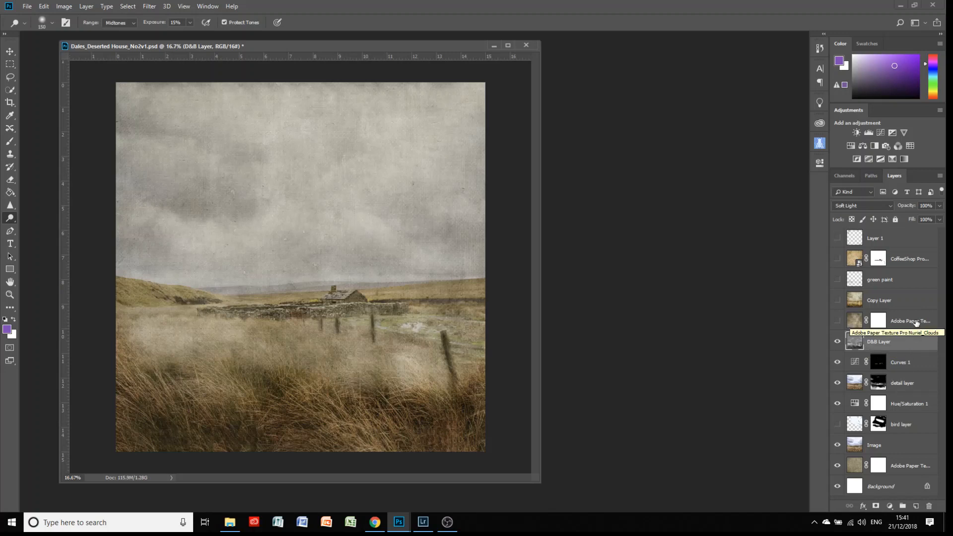
{"action": "left_click", "coordinate": [836, 321]}
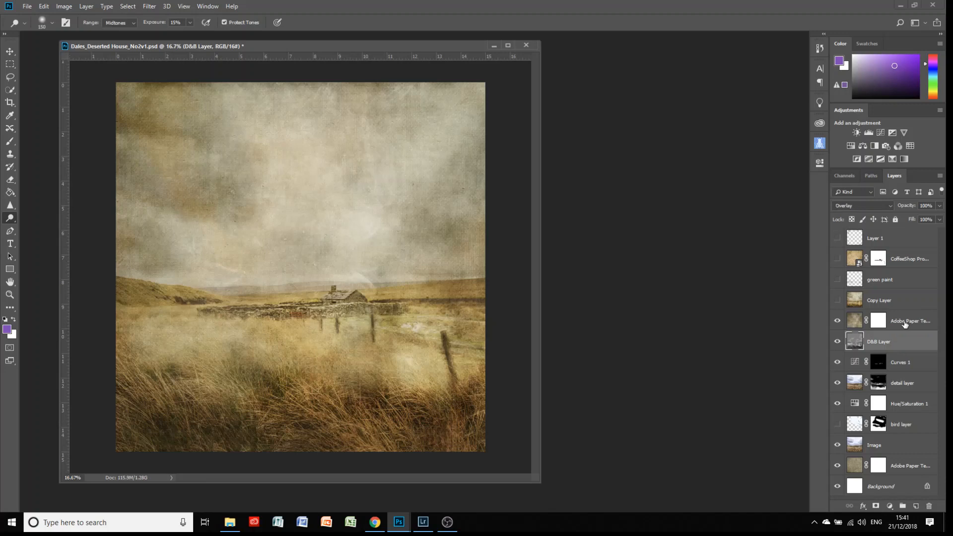
Show the bird flock and the Copy Layer texture, then select Copy Layer.
{"action": "left_click", "coordinate": [905, 322]}
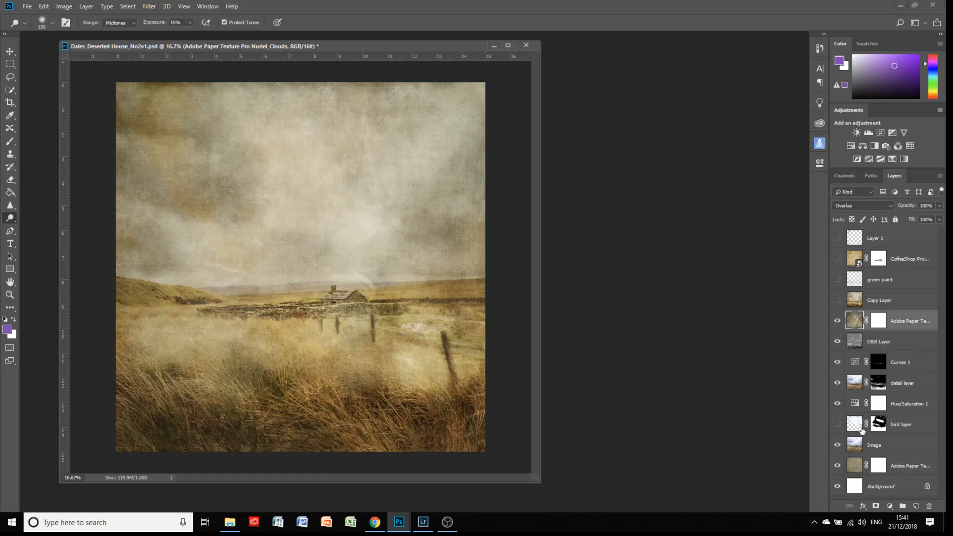
{"action": "left_click", "coordinate": [837, 425]}
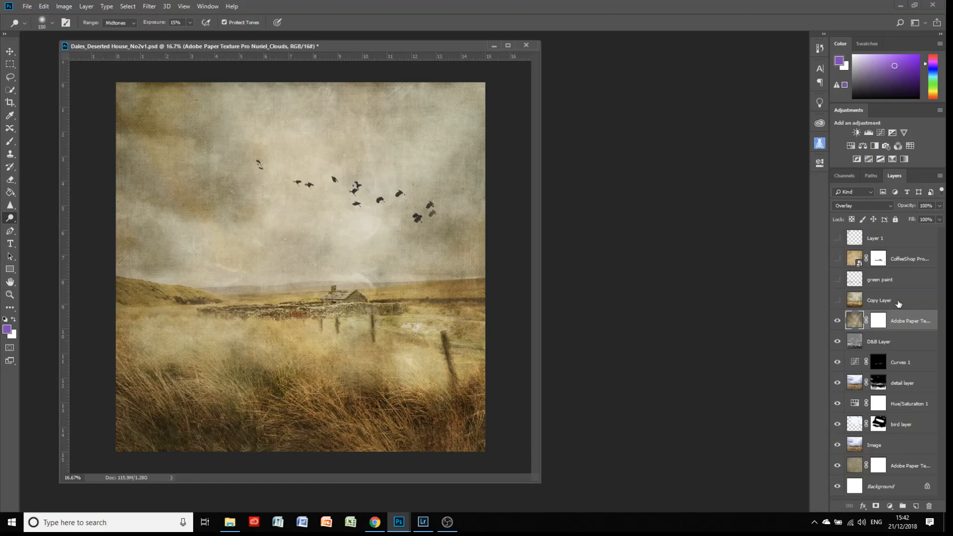
{"action": "left_click", "coordinate": [837, 300]}
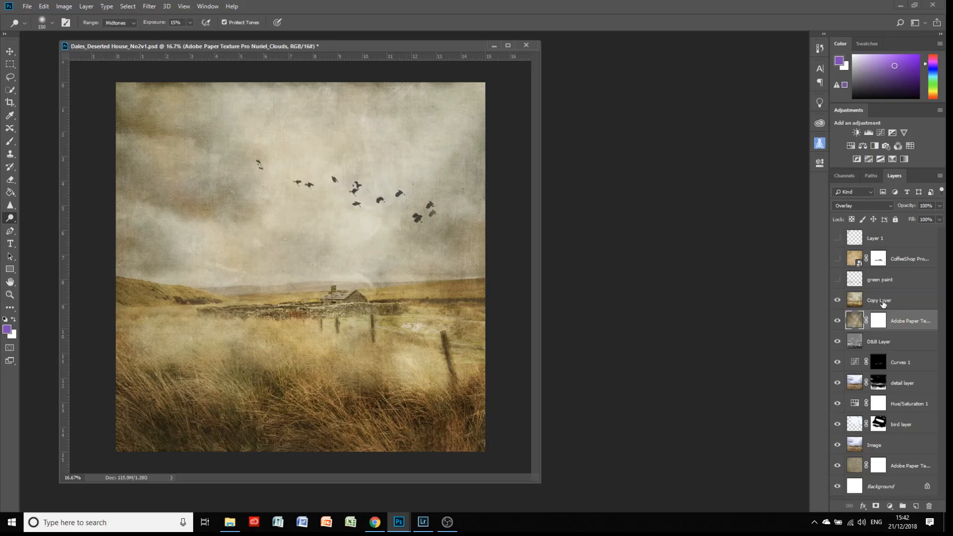
{"action": "left_click", "coordinate": [882, 304]}
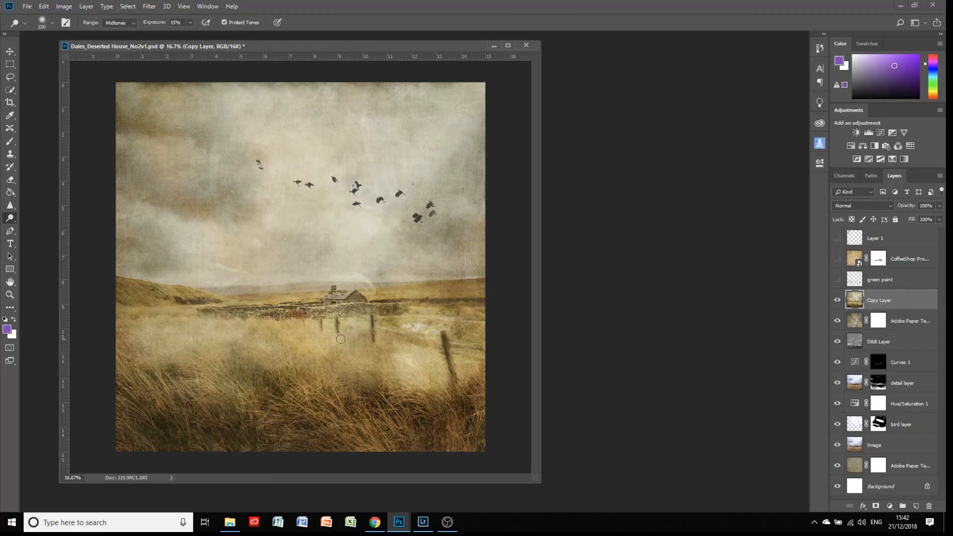
Compare the green paint layer on and off, leaving it hidden.
{"action": "left_click", "coordinate": [886, 282]}
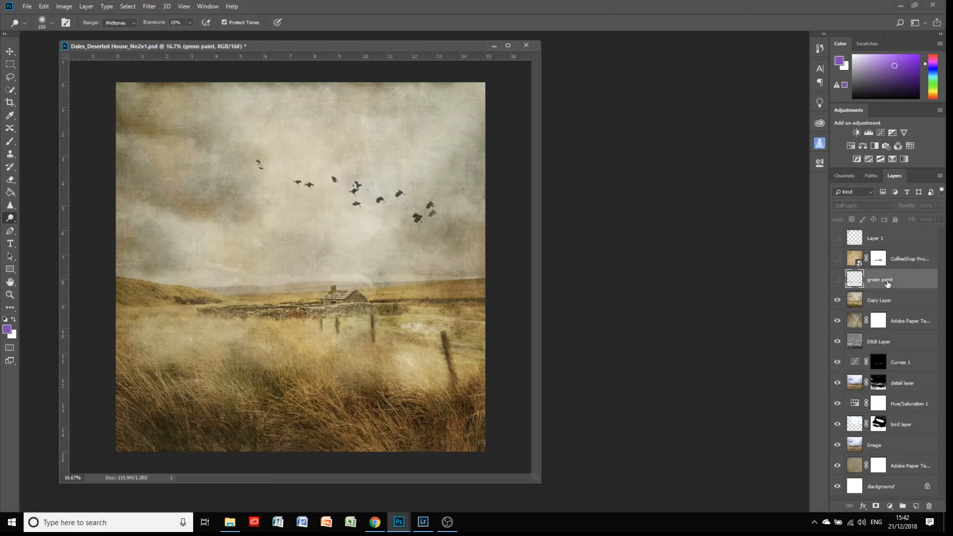
{"action": "left_click", "coordinate": [837, 281]}
{"action": "left_click", "coordinate": [838, 281]}
{"action": "left_click", "coordinate": [837, 281]}
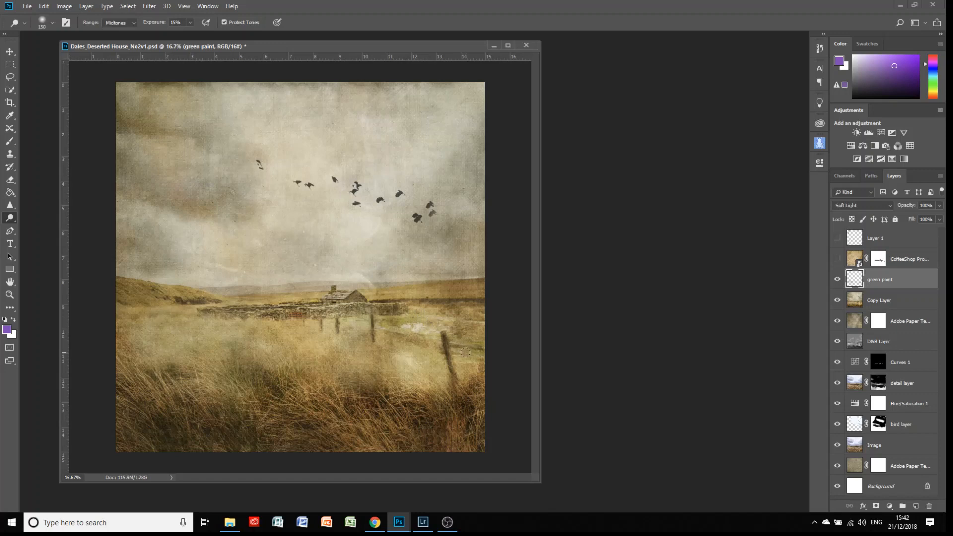
{"action": "left_click", "coordinate": [837, 280]}
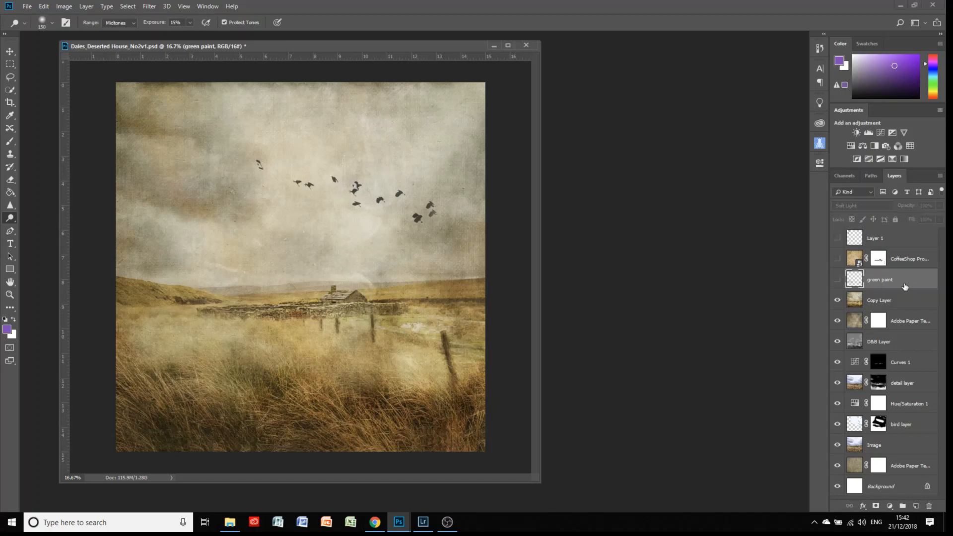
Add a new Layer 2 above green paint with Soft Light blending.
{"action": "left_click", "coordinate": [915, 506]}
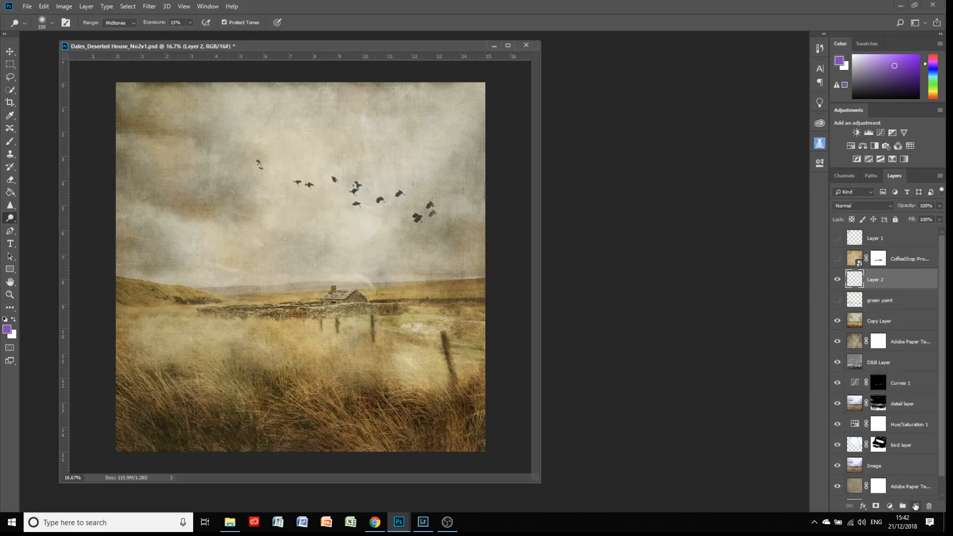
{"action": "left_click", "coordinate": [883, 206]}
{"action": "left_click", "coordinate": [873, 333]}
Set the foreground colour to the saturated purple #7f13cb.
{"action": "left_click", "coordinate": [6, 330]}
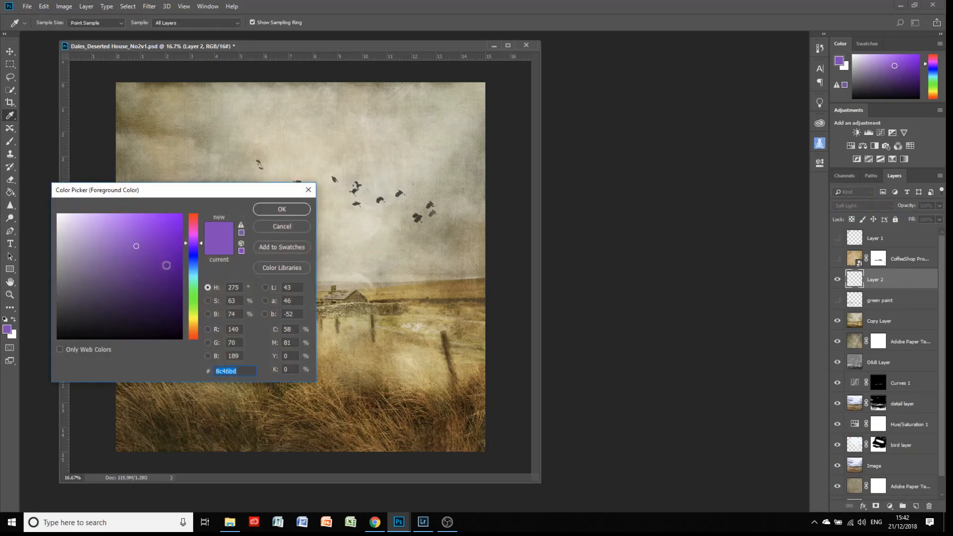
{"action": "left_click", "coordinate": [172, 263]}
{"action": "left_click", "coordinate": [309, 190]}
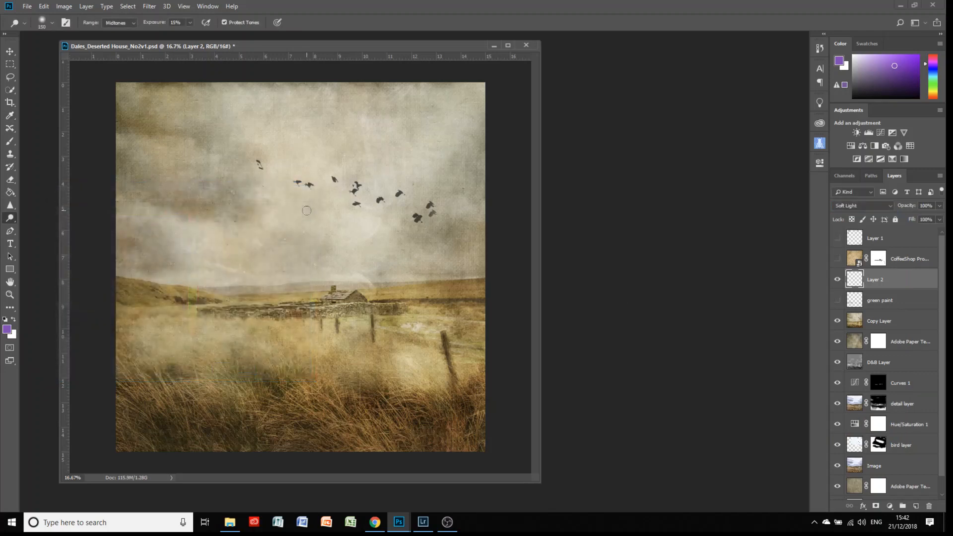
{"action": "left_click", "coordinate": [7, 329]}
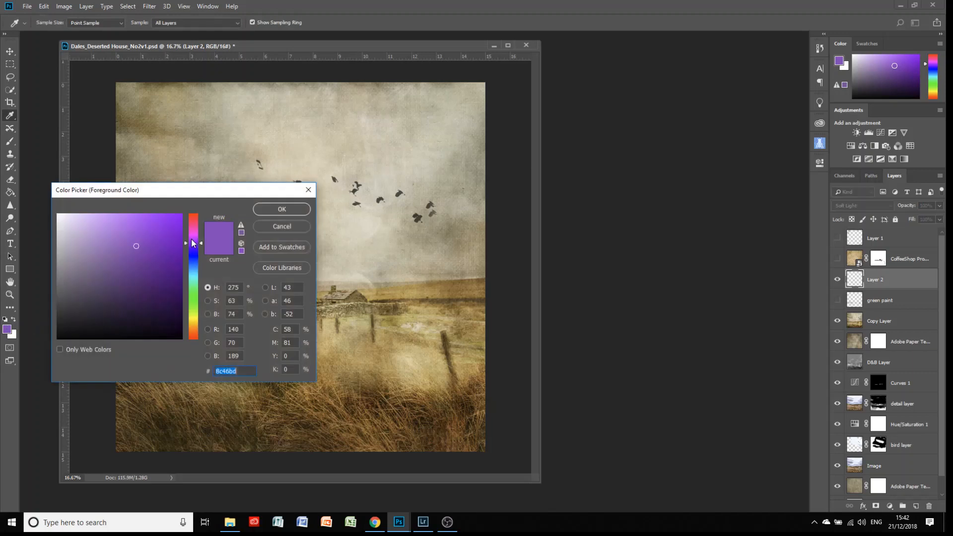
{"action": "left_click", "coordinate": [171, 238]}
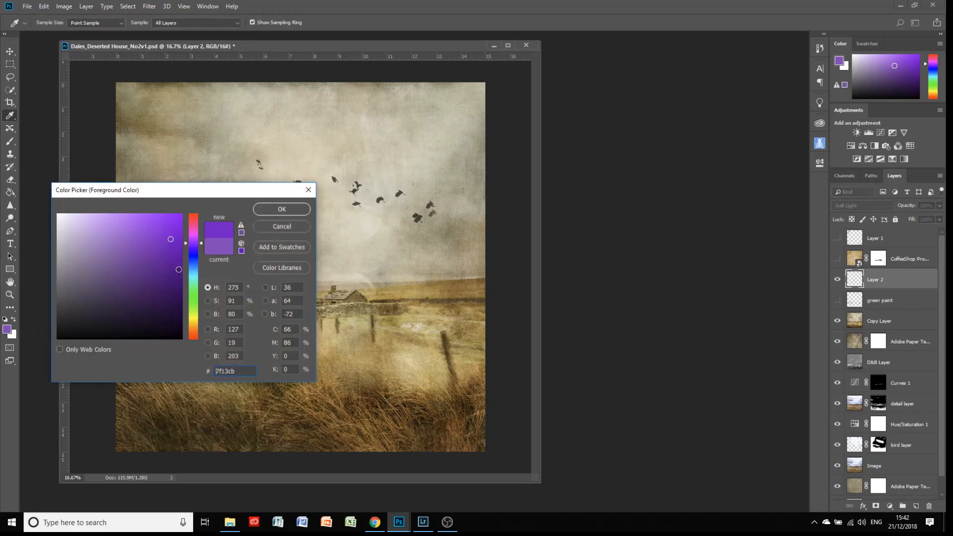
{"action": "left_click", "coordinate": [275, 210]}
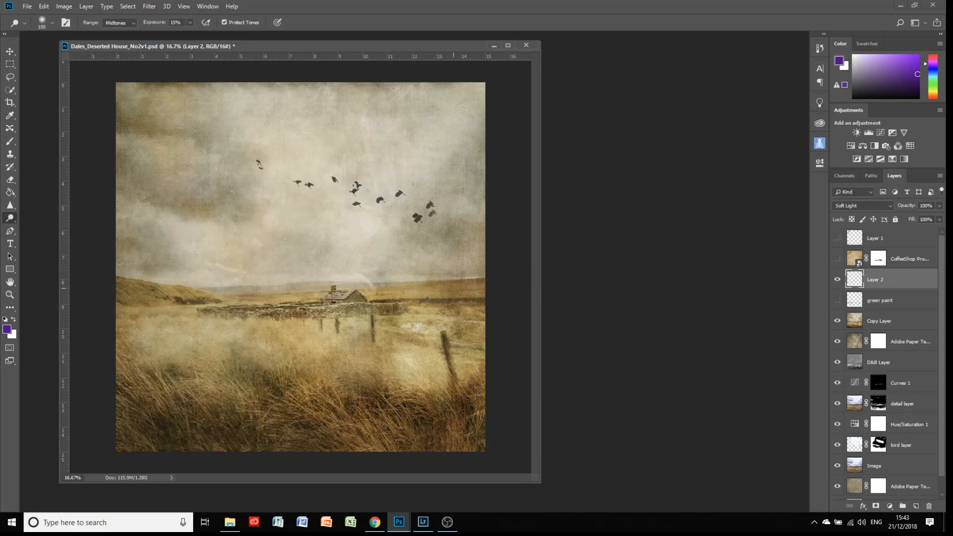
{"action": "left_click", "coordinate": [10, 141]}
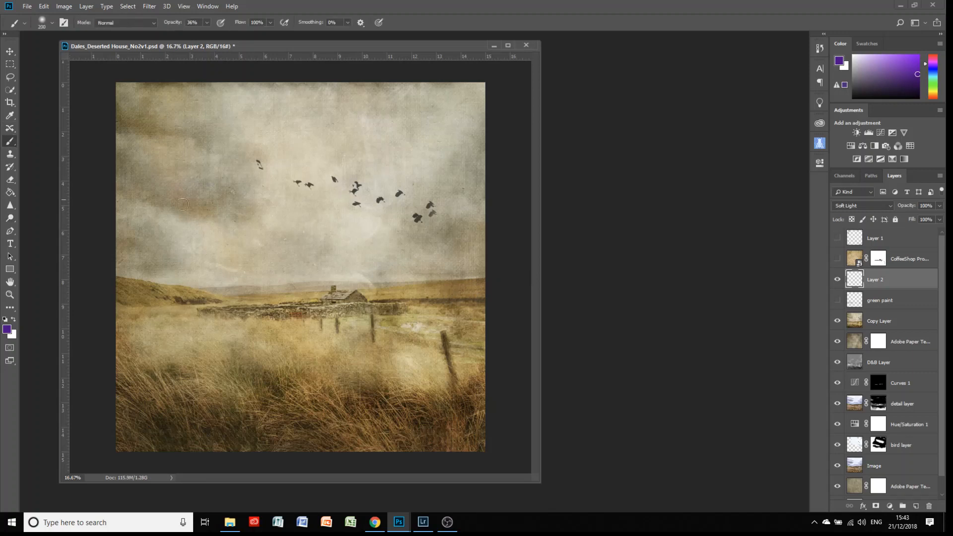
Paint a soft purple tint along the right horizon with the brush at 21% opacity.
{"action": "mouse_move", "coordinate": [426, 294]}
{"action": "left_mouse_down"}
{"action": "mouse_move", "coordinate": [485, 286]}
{"action": "mouse_move", "coordinate": [388, 292]}
{"action": "left_mouse_up"}
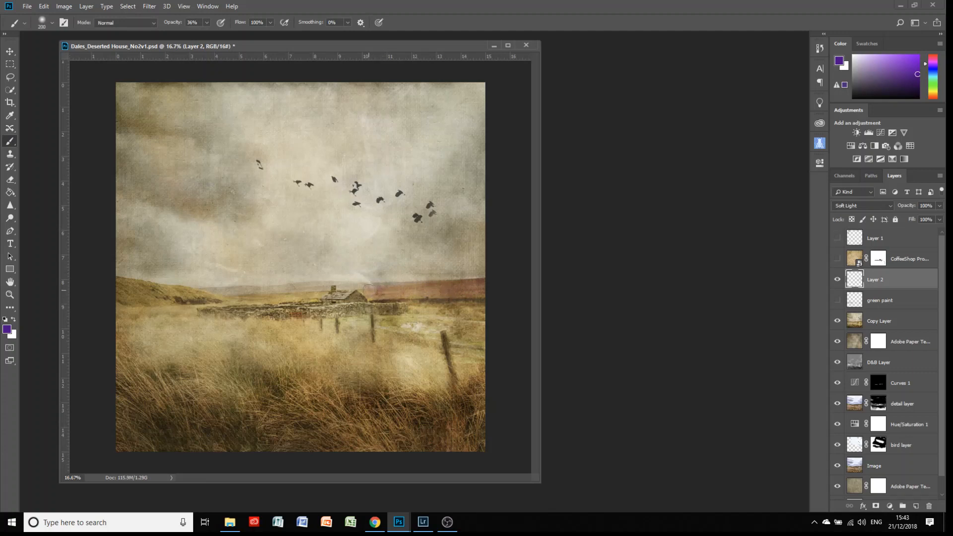
{"action": "left_click", "coordinate": [206, 22]}
{"action": "left_click", "coordinate": [319, 290]}
Set Layer 2's opacity to 85%, compare it on and off, then delete it.
{"action": "left_click", "coordinate": [938, 206]}
{"action": "mouse_move", "coordinate": [930, 216]}
{"action": "left_mouse_down"}
{"action": "mouse_move", "coordinate": [919, 219]}
{"action": "mouse_move", "coordinate": [941, 231]}
{"action": "left_mouse_up"}
{"action": "left_click", "coordinate": [837, 284]}
{"action": "left_click", "coordinate": [837, 283]}
{"action": "mouse_move", "coordinate": [868, 281]}
{"action": "left_mouse_down"}
{"action": "mouse_move", "coordinate": [889, 318]}
{"action": "mouse_move", "coordinate": [930, 506]}
{"action": "left_mouse_up"}
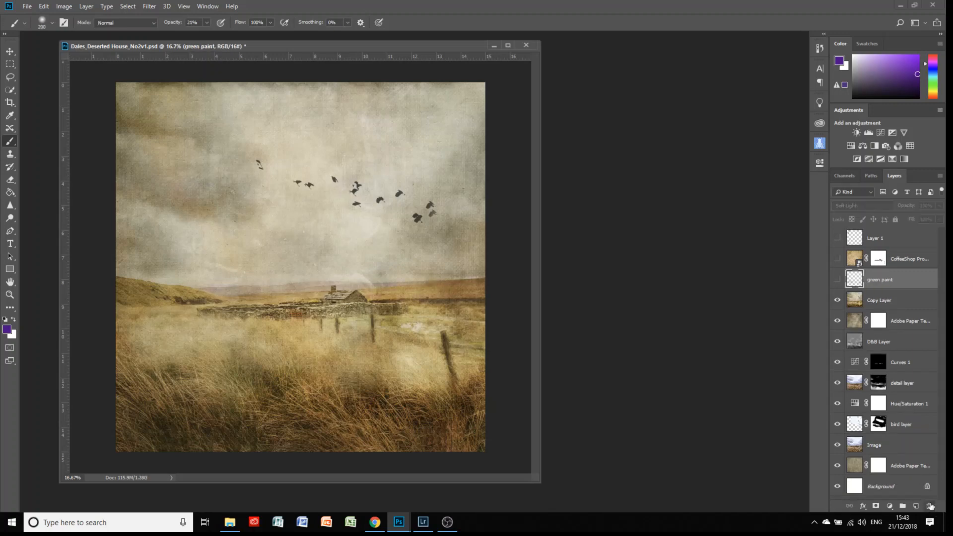
Show green paint, try Normal blending, return to Soft Light, and set opacity to 100%.
{"action": "left_click", "coordinate": [836, 280]}
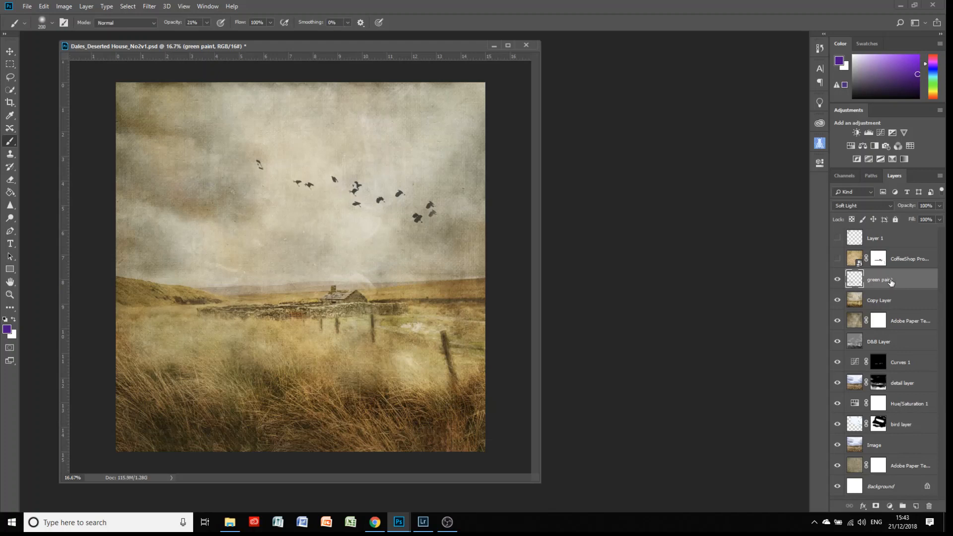
{"action": "left_click", "coordinate": [851, 206]}
{"action": "left_click", "coordinate": [850, 216]}
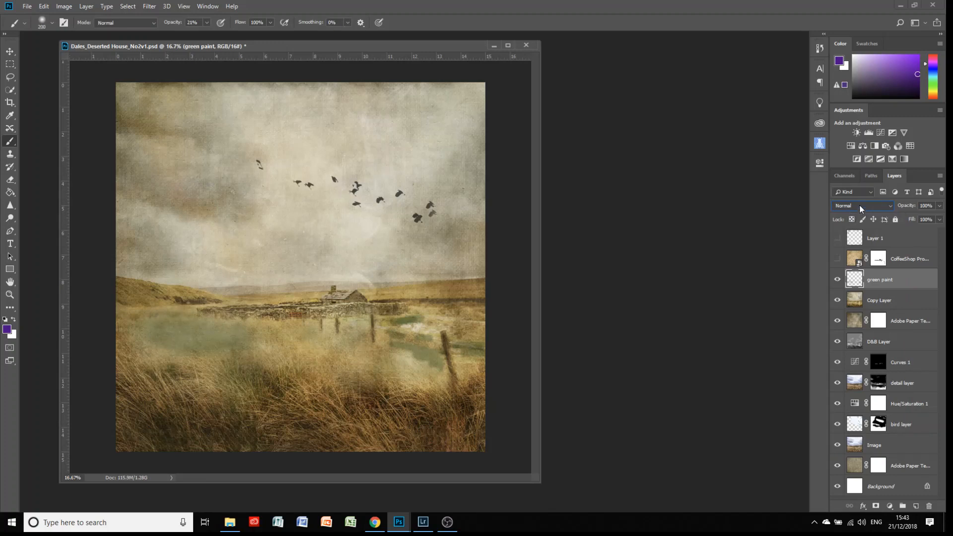
{"action": "left_click", "coordinate": [859, 205]}
{"action": "left_click", "coordinate": [849, 333]}
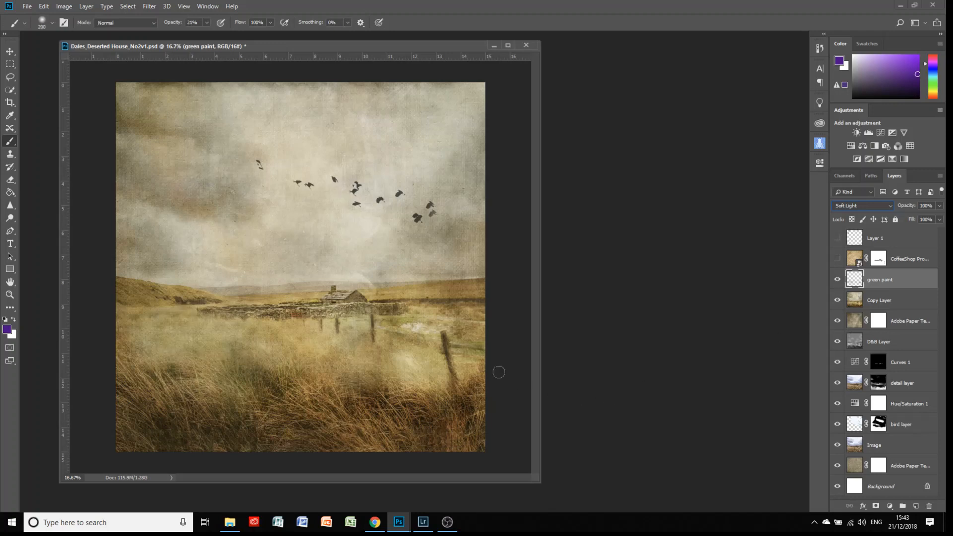
{"action": "left_click", "coordinate": [939, 206]}
{"action": "left_click_drag", "start_coordinate": [927, 217], "coordinate": [948, 221]}
Make the CoffeeShop Providence Paper texture layer visible and select it in the Layers panel.
{"action": "left_click", "coordinate": [837, 259]}
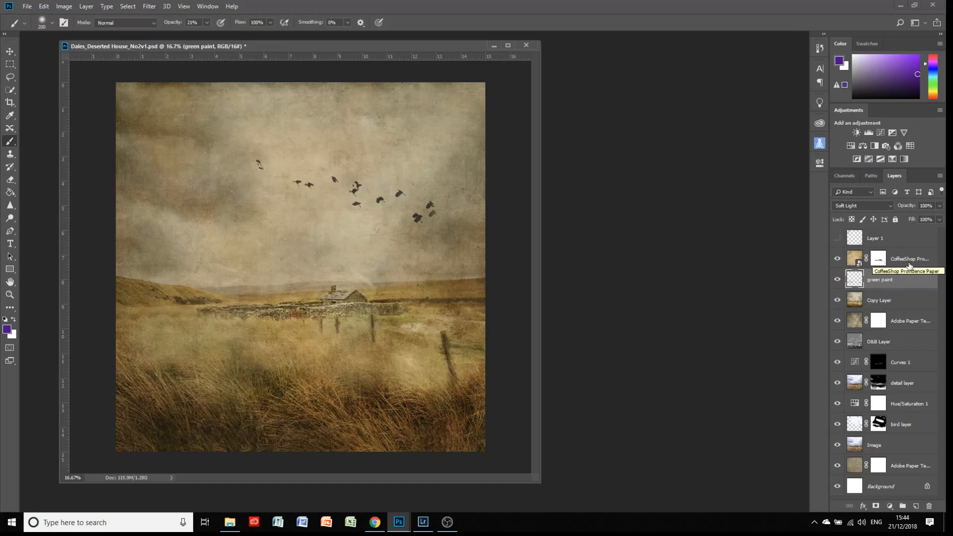
{"action": "left_click", "coordinate": [852, 259]}
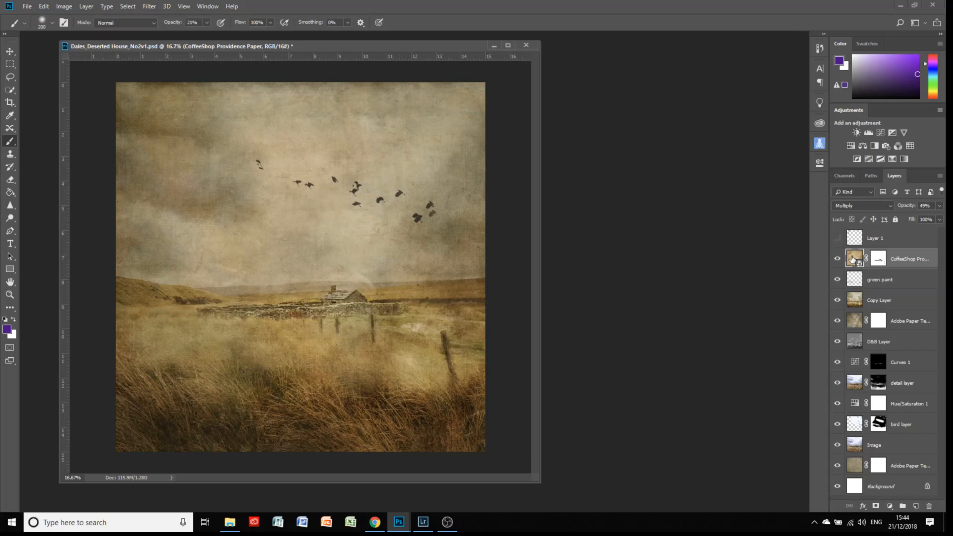
Target the CoffeeShop layer's mask and set black as the painting colour.
{"action": "left_click", "coordinate": [877, 260]}
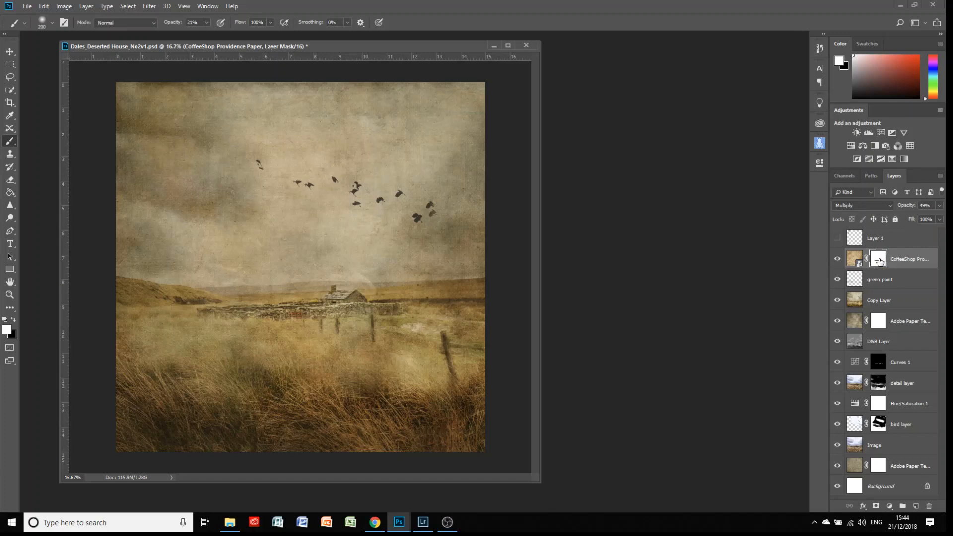
{"action": "left_click", "coordinate": [7, 331]}
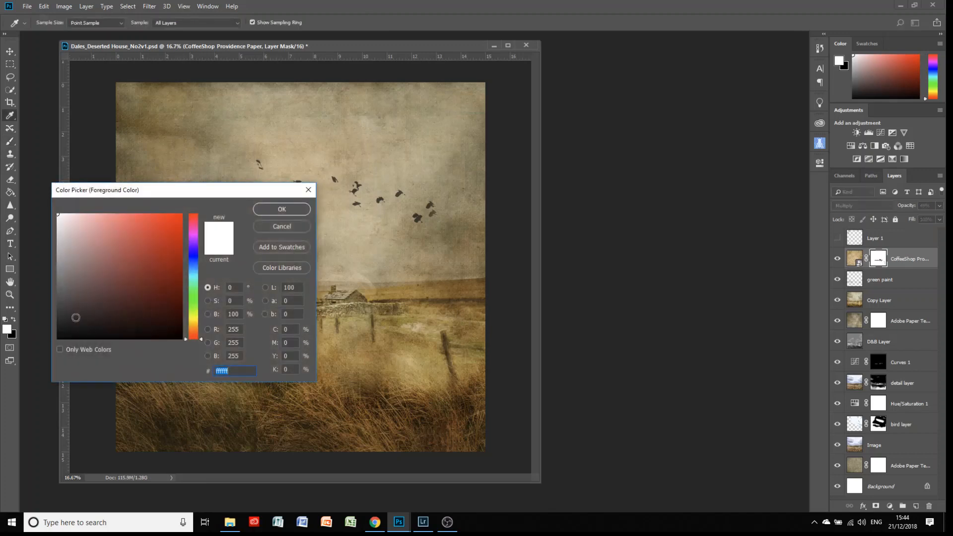
{"action": "left_click", "coordinate": [272, 230]}
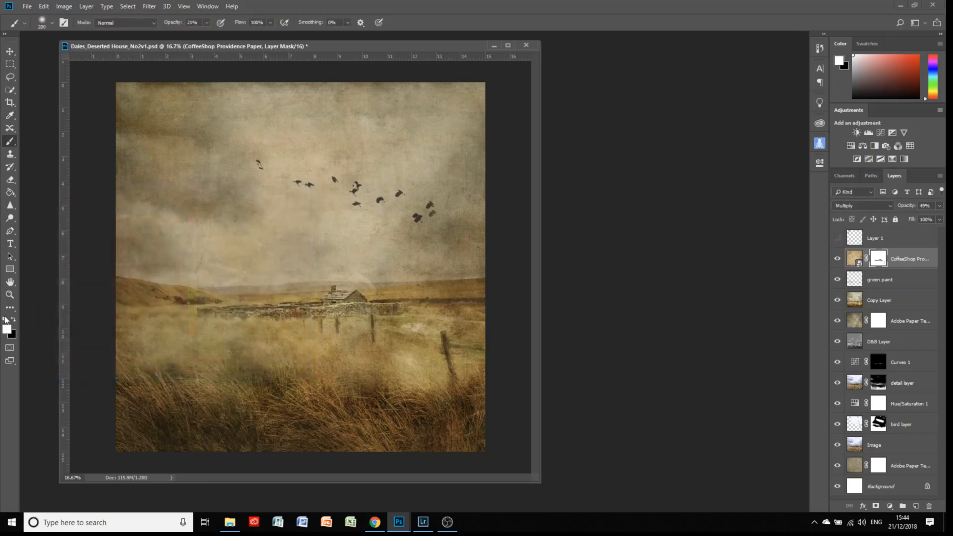
{"action": "left_click", "coordinate": [13, 320]}
Compare the CoffeeShop paper texture hidden and shown, then reveal Layer 1's splotchy top texture.
{"action": "left_click", "coordinate": [837, 259]}
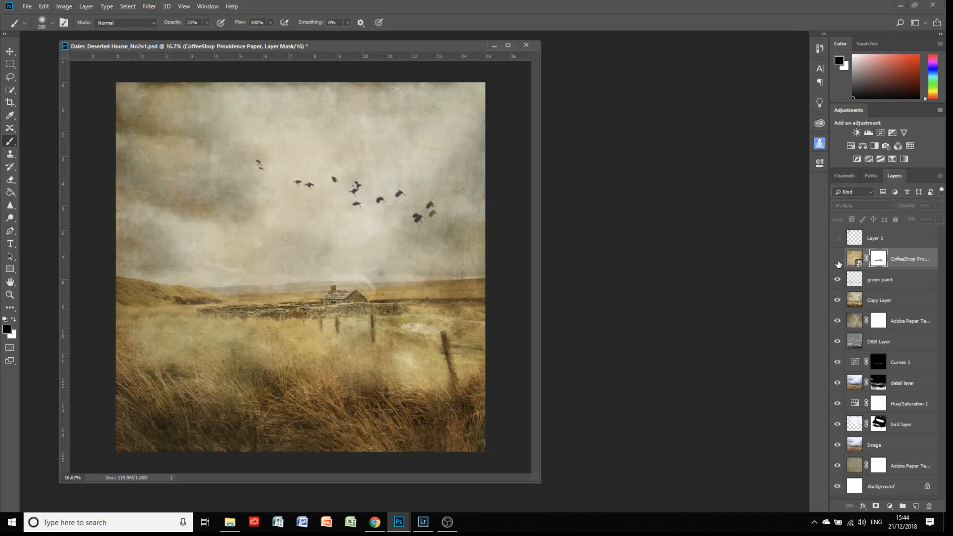
{"action": "left_click", "coordinate": [837, 259]}
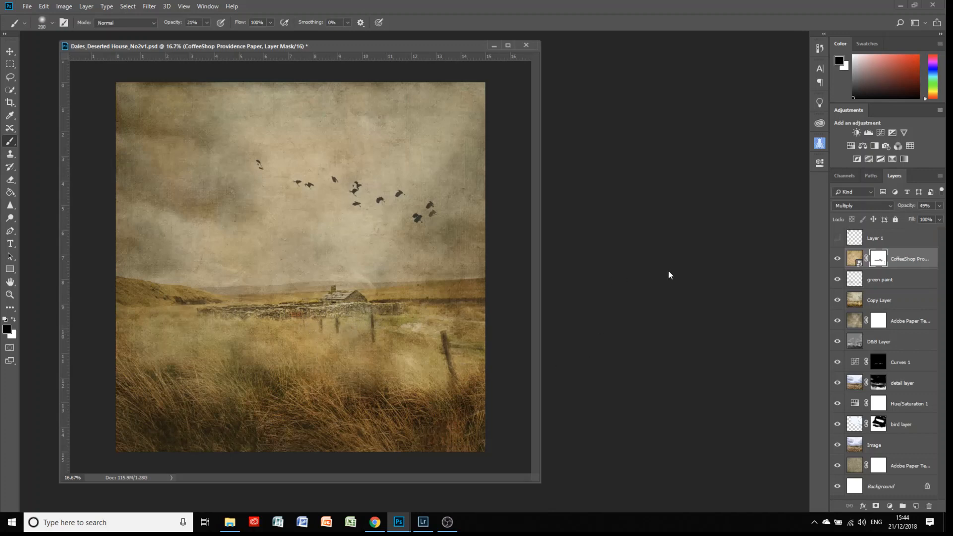
{"action": "left_click", "coordinate": [837, 238]}
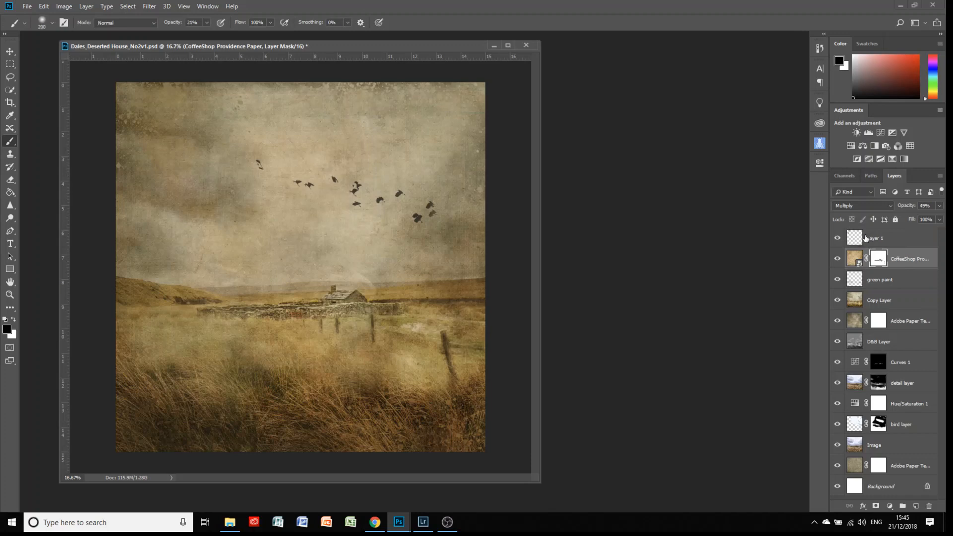
Select and hide Layer 1, then switch to the composite in Lightroom Classic.
{"action": "left_click", "coordinate": [865, 238]}
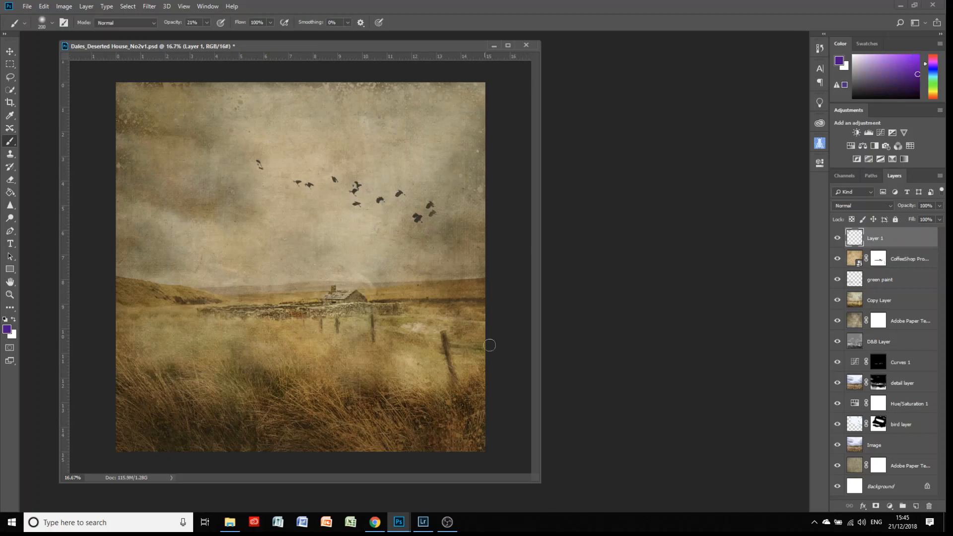
{"action": "left_click", "coordinate": [837, 239]}
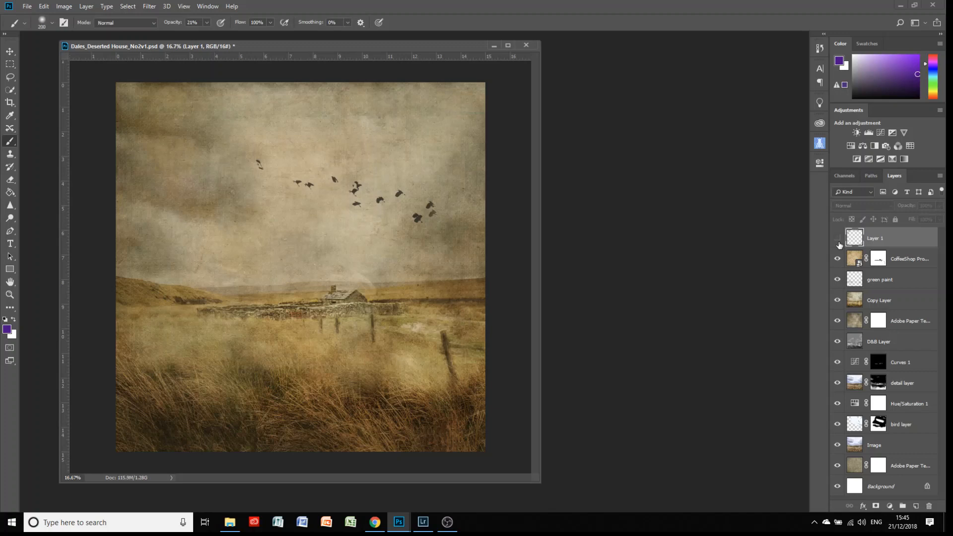
{"action": "left_click", "coordinate": [424, 525]}
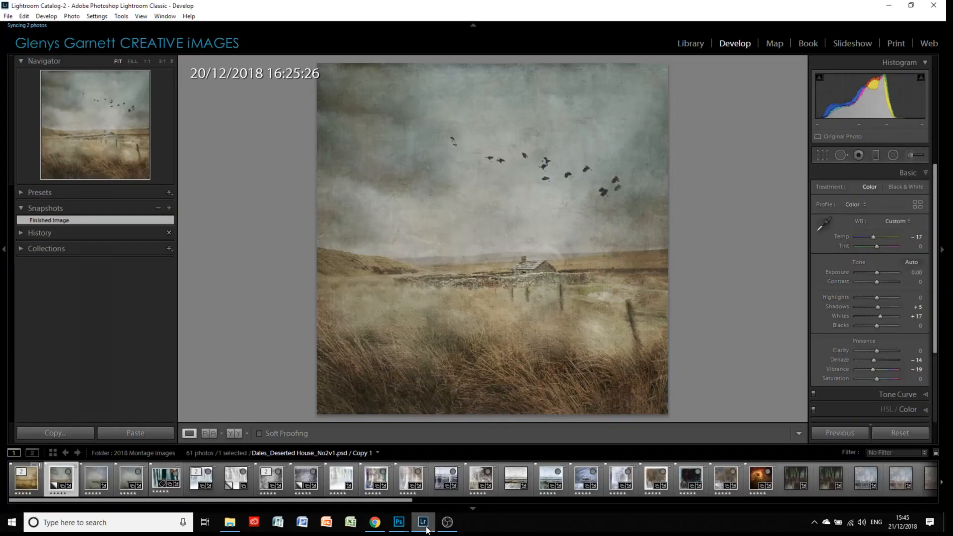
{"action": "left_click", "coordinate": [25, 482]}
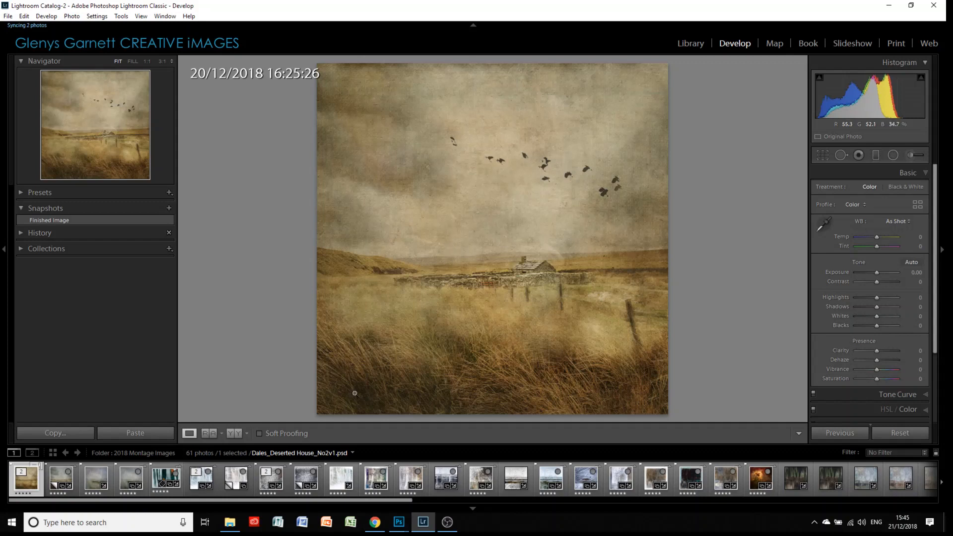
{"action": "left_click", "coordinate": [59, 484]}
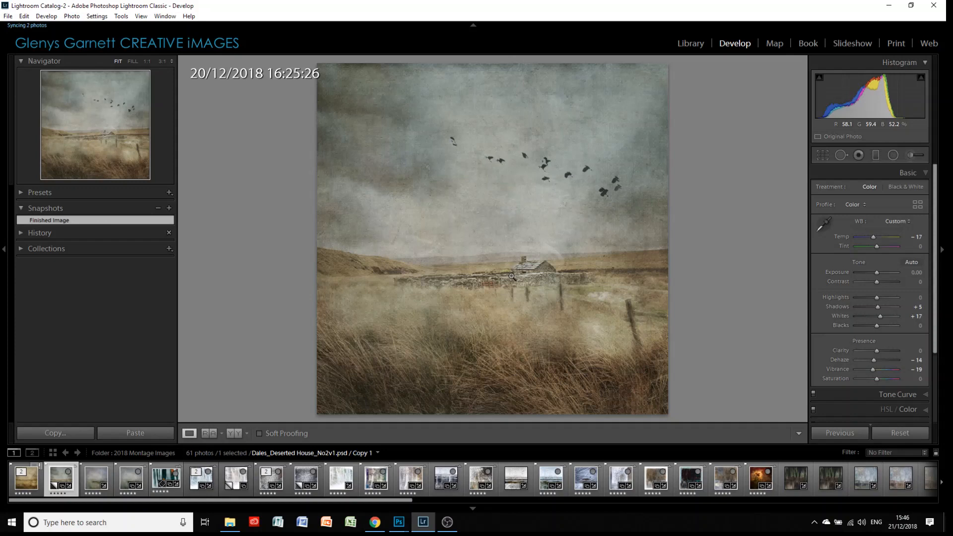
{"action": "left_click", "coordinate": [899, 432]}
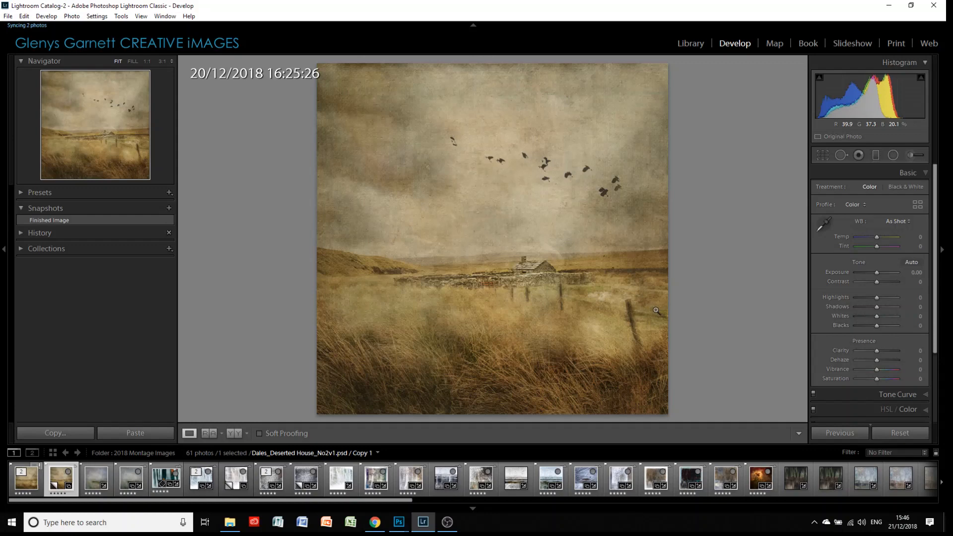
{"action": "left_click_drag", "start_coordinate": [876, 272], "coordinate": [887, 300]}
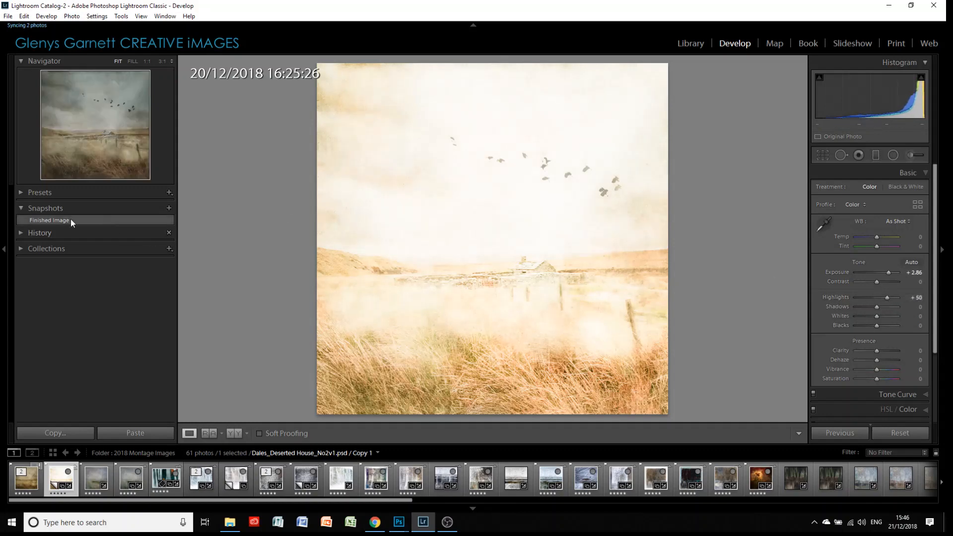
{"action": "left_click", "coordinate": [70, 220]}
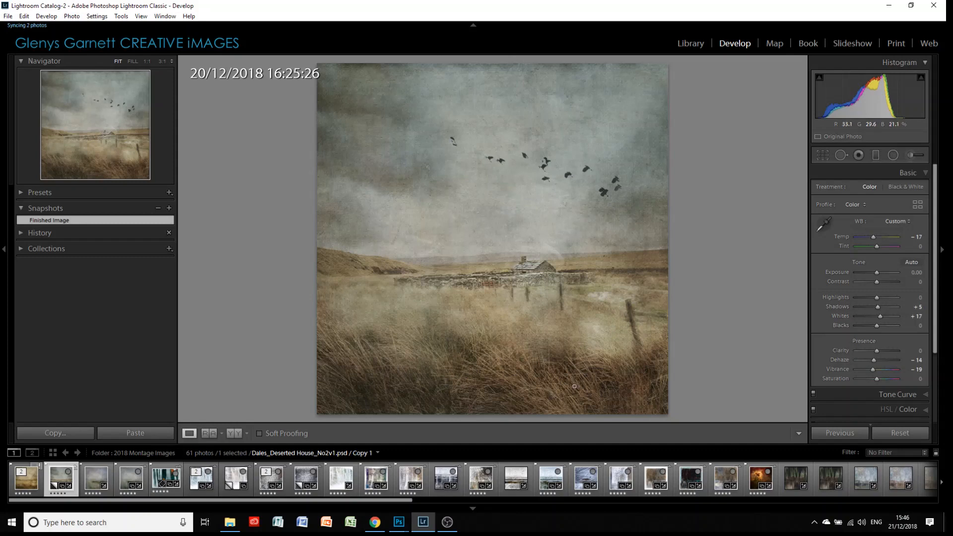
{"action": "double_click", "coordinate": [873, 237]}
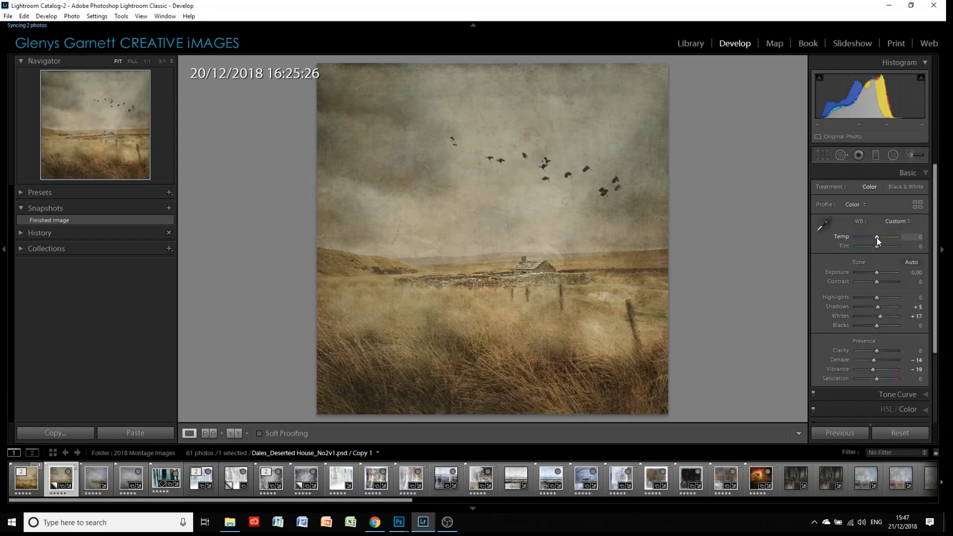
{"action": "scroll", "coordinate": [876, 237], "scroll_direction": "down", "scroll_amount": 2}
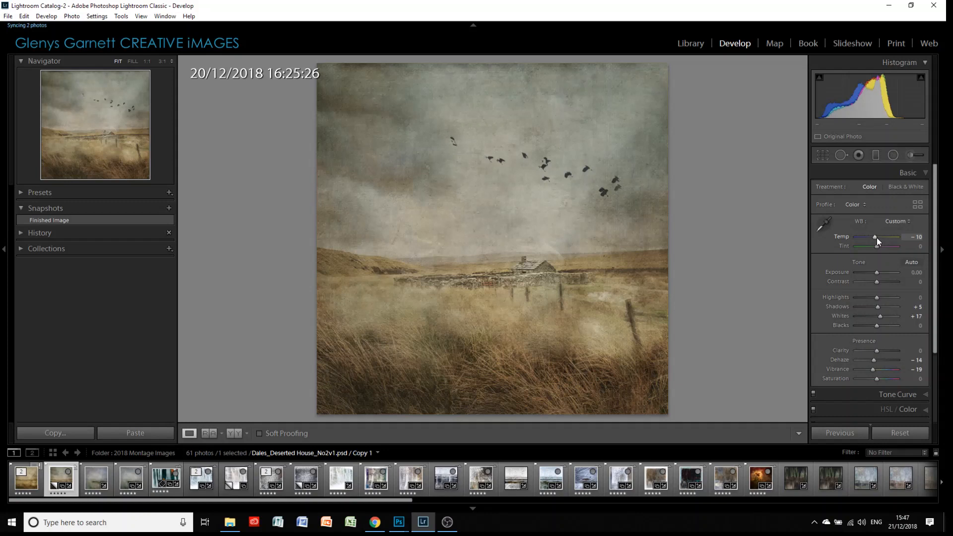
{"action": "left_click", "coordinate": [917, 237]}
{"action": "type", "text": "-17"}
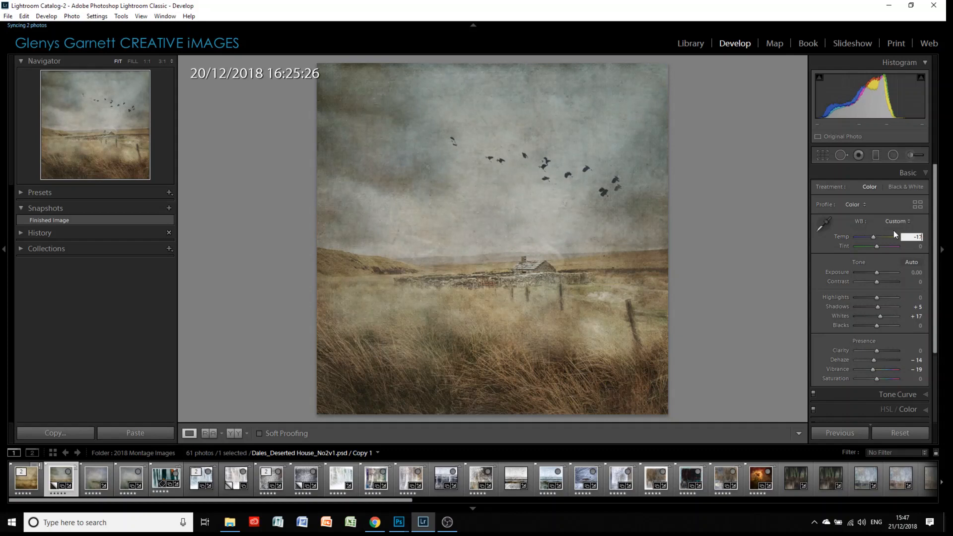
{"action": "key", "text": "Return"}
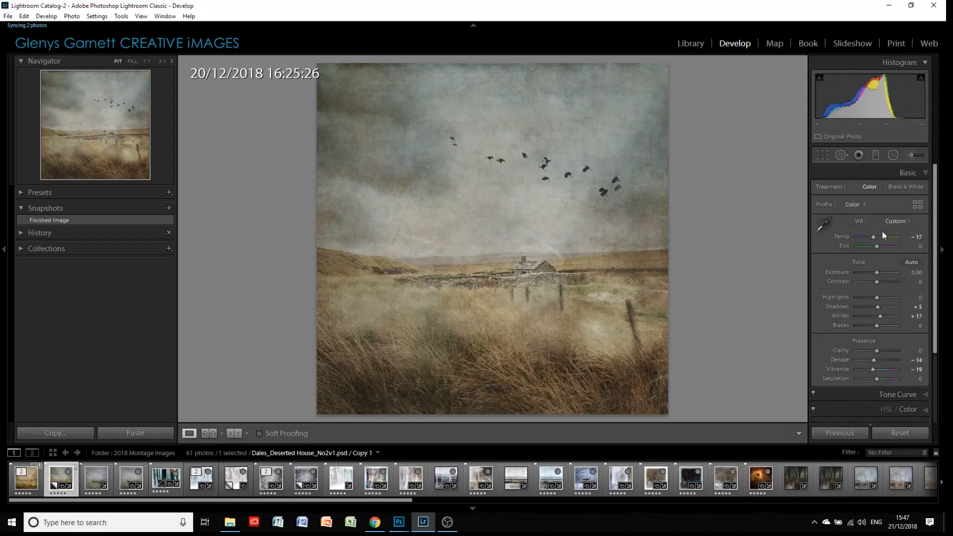
{"action": "left_click", "coordinate": [874, 154]}
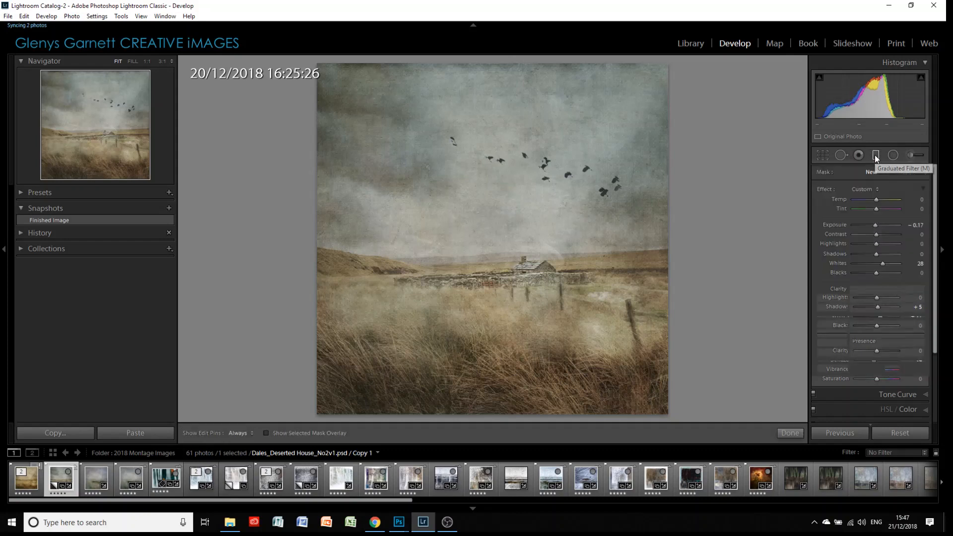
{"action": "left_click", "coordinate": [527, 208]}
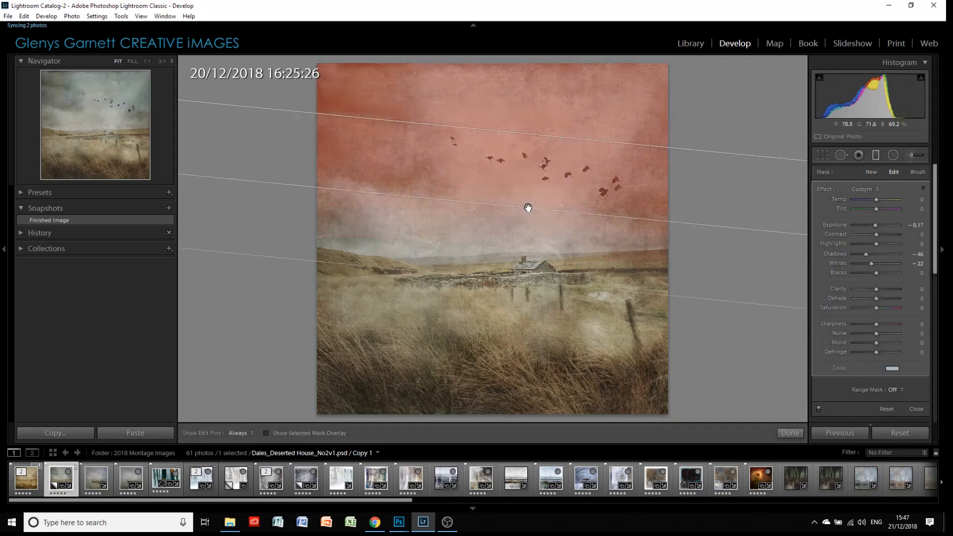
{"action": "right_click", "coordinate": [527, 207]}
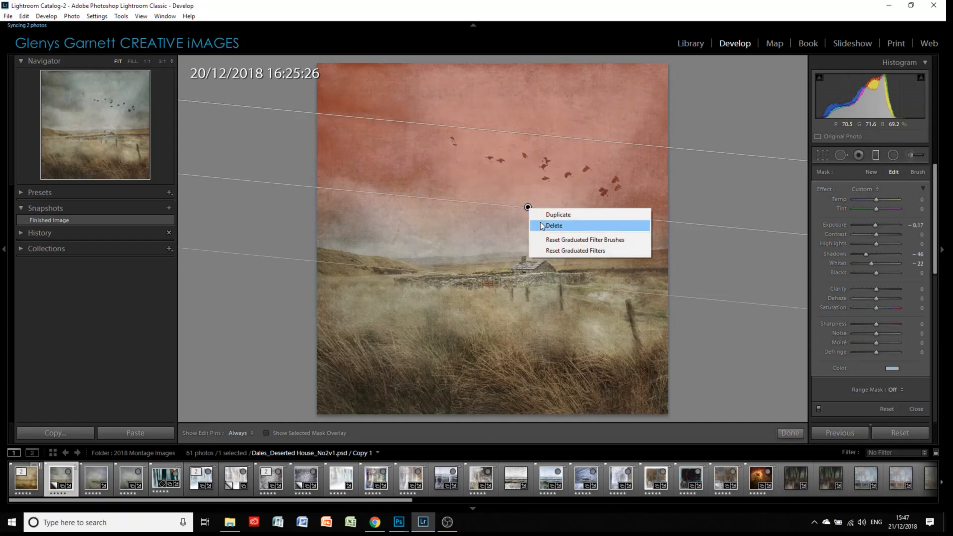
{"action": "left_click", "coordinate": [539, 226]}
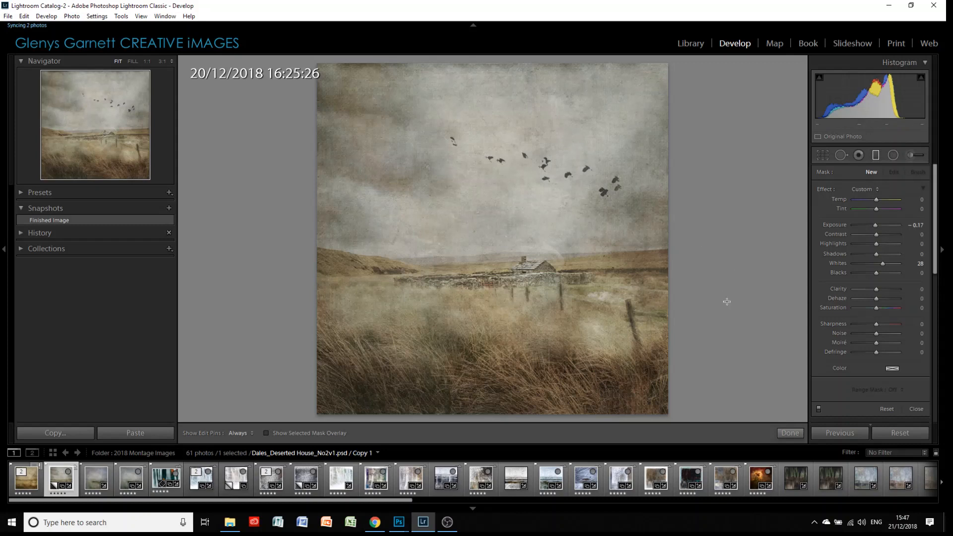
{"action": "left_click", "coordinate": [787, 434]}
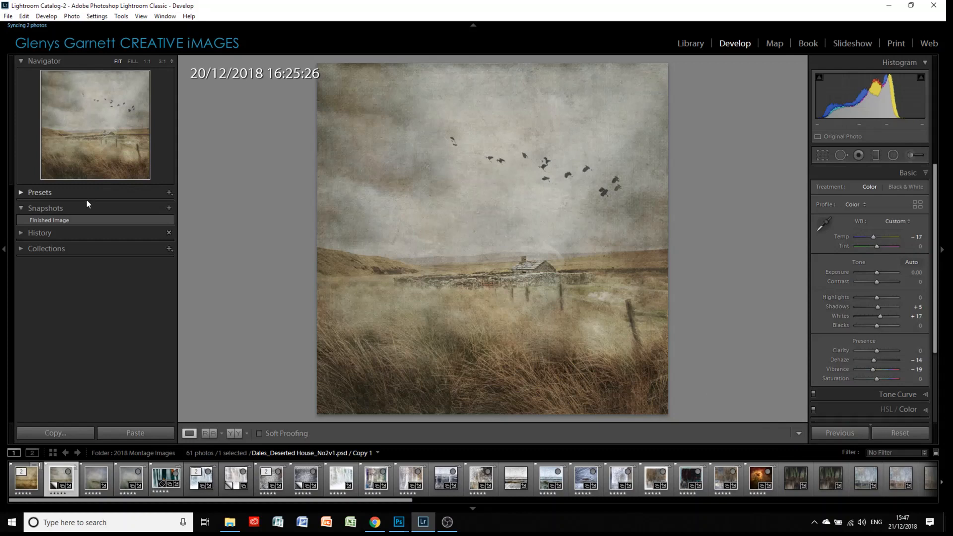
{"action": "left_click", "coordinate": [55, 220]}
{"action": "left_click", "coordinate": [875, 155]}
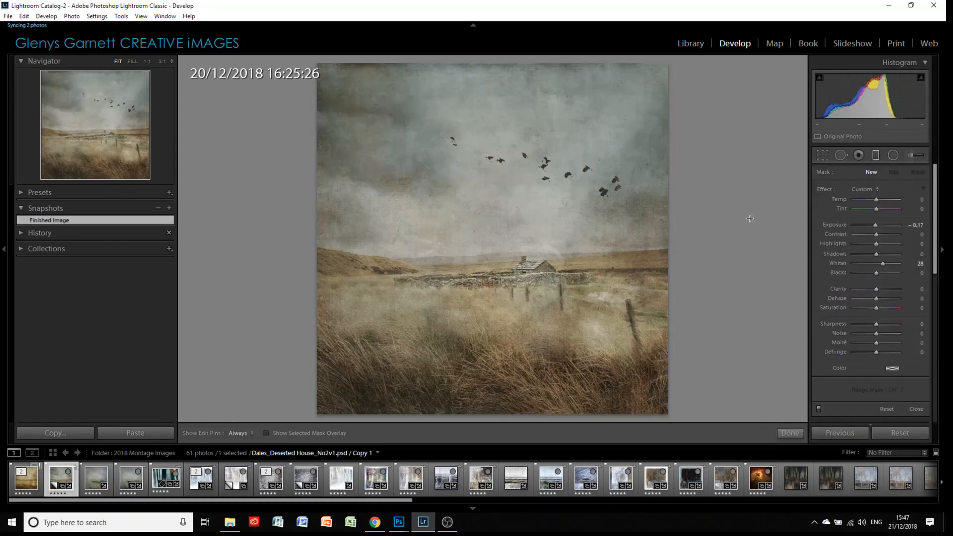
{"action": "left_click", "coordinate": [526, 207]}
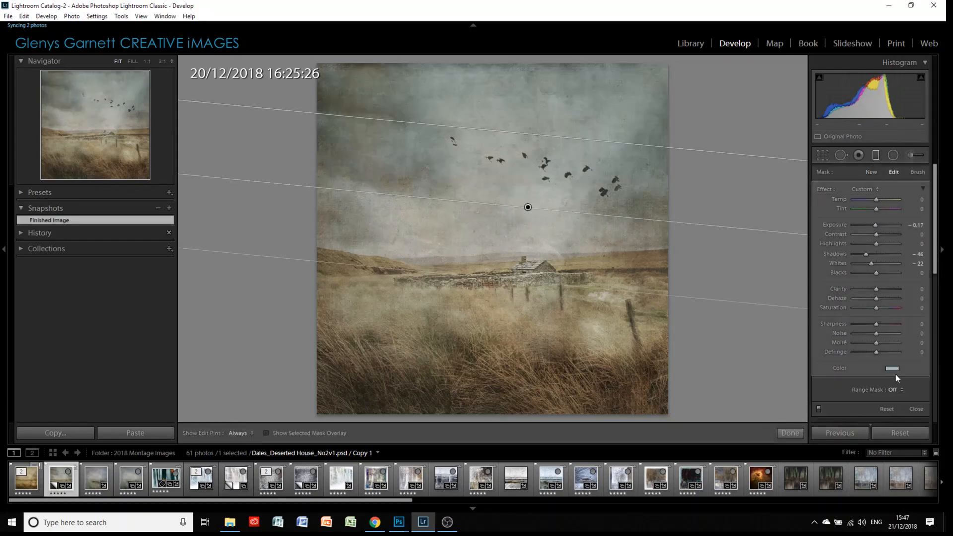
{"action": "left_click", "coordinate": [891, 369]}
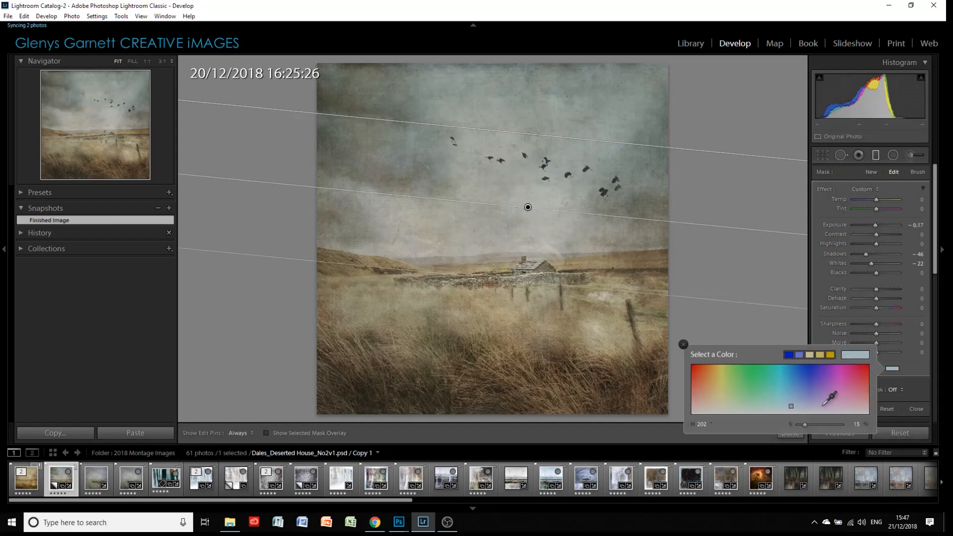
{"action": "left_click", "coordinate": [912, 364]}
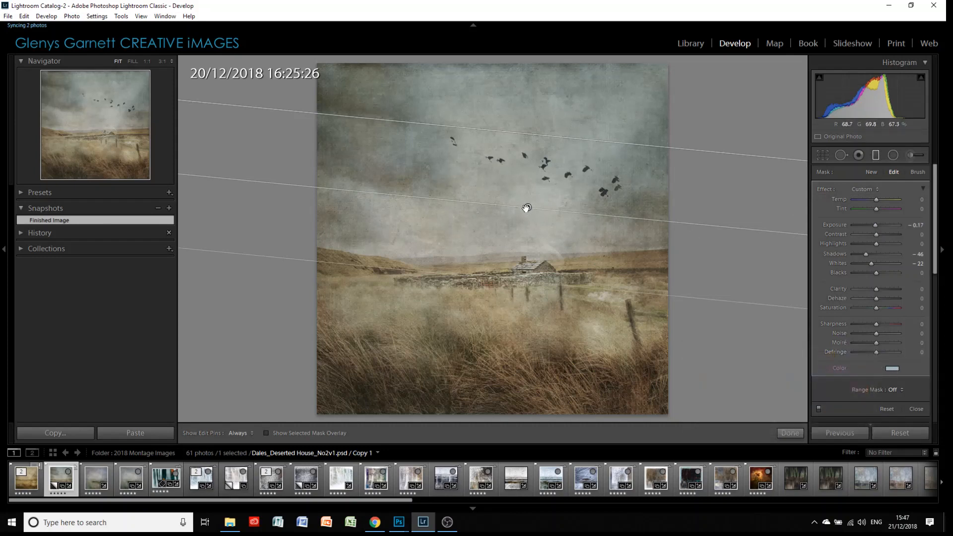
{"action": "mouse_move", "coordinate": [527, 208]}
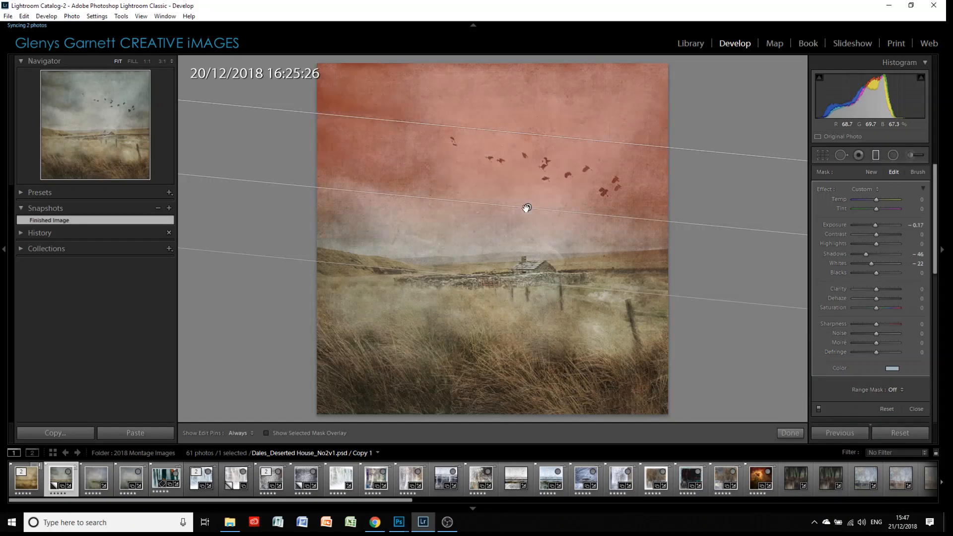
{"action": "left_click", "coordinate": [789, 432]}
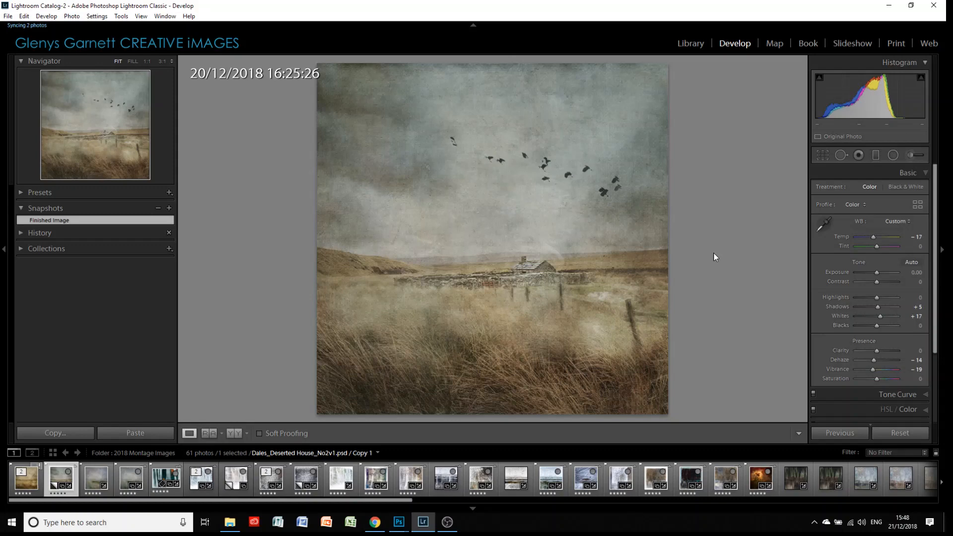
{"action": "key", "text": "l"}
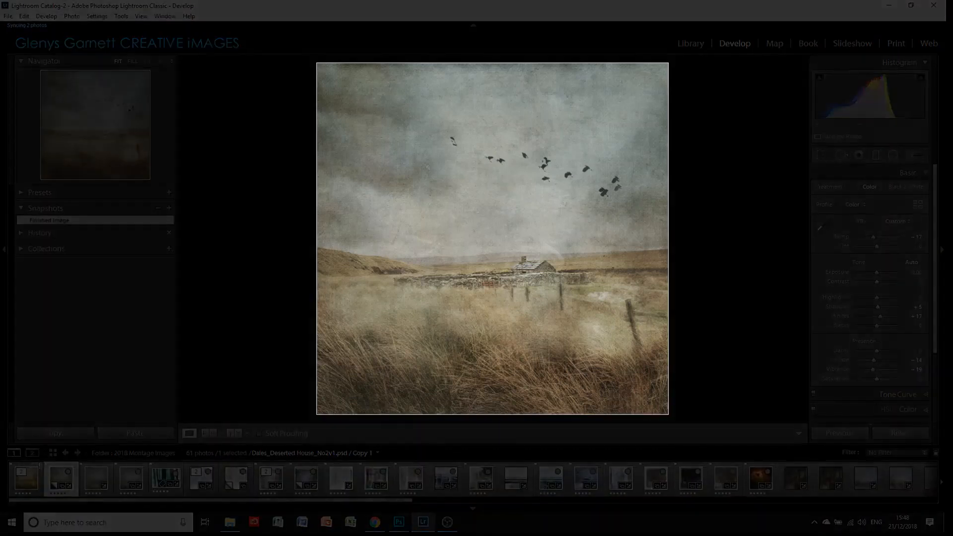
{"action": "key", "text": "l"}
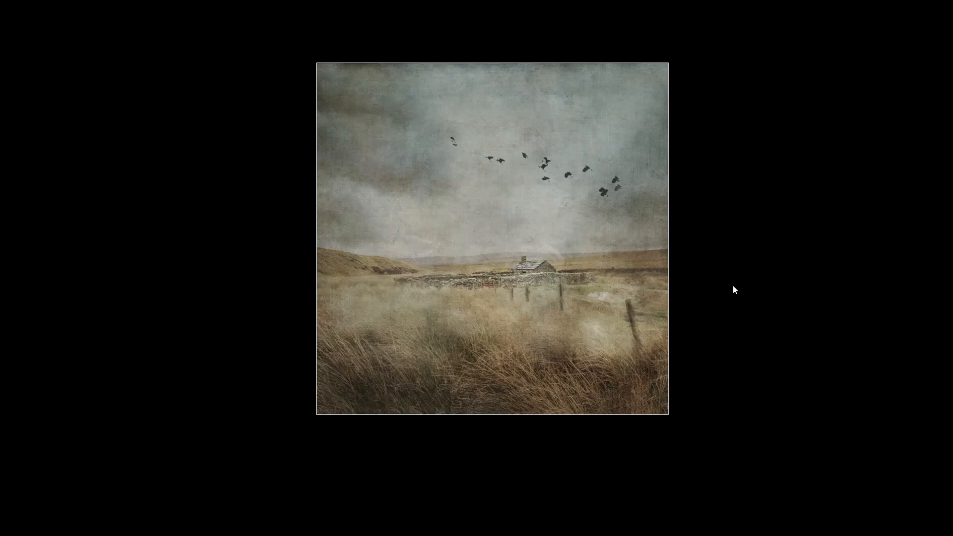
{"action": "key", "text": "l"}
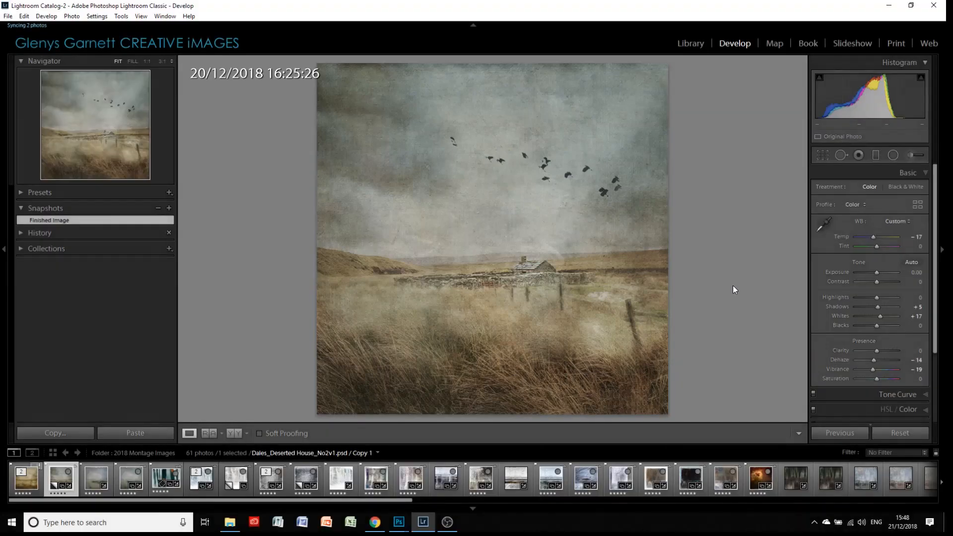